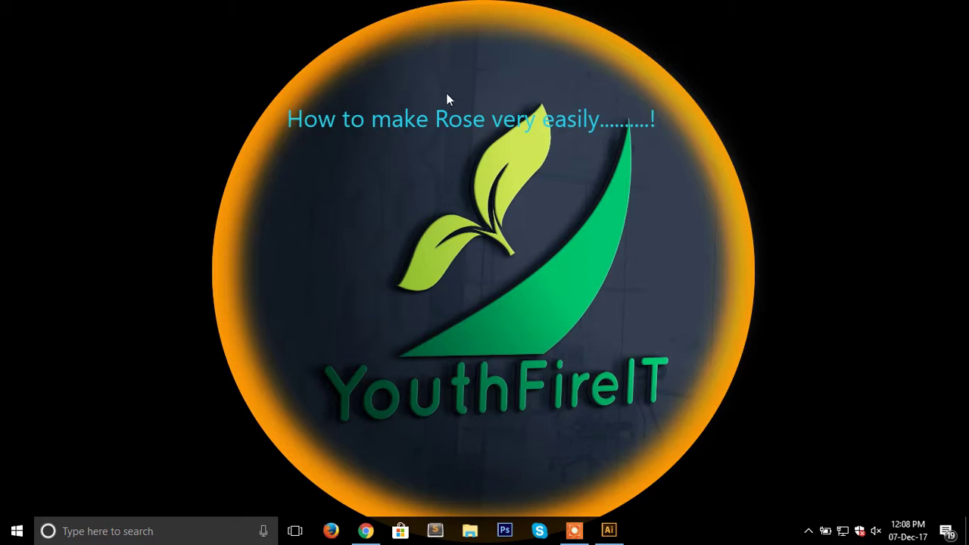
- Switch to the rose.ai document in Illustrator, showing the single teardrop petal outline
click(574, 530)
click(502, 466)
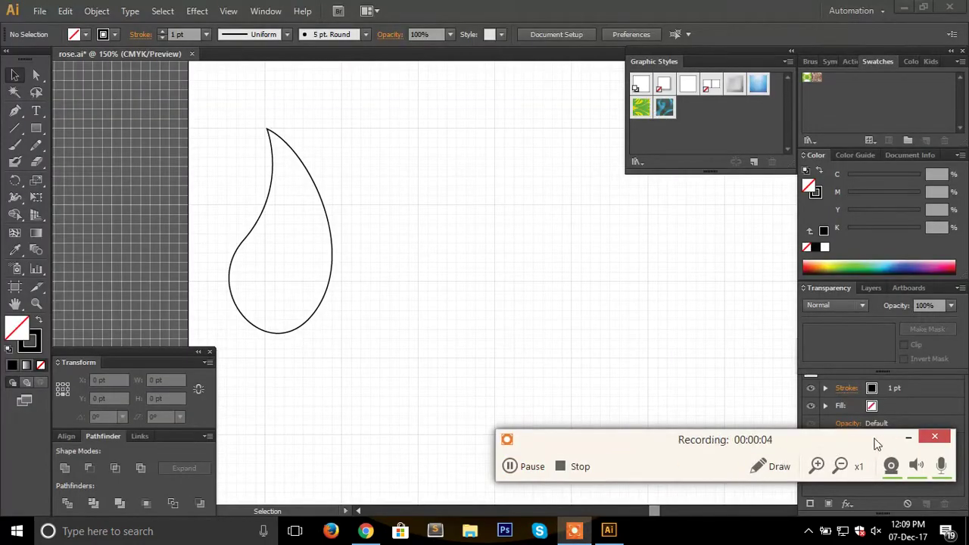
- Draw a second closed teardrop to the right with a top point and curved left and bottom-right anchors
click(906, 438)
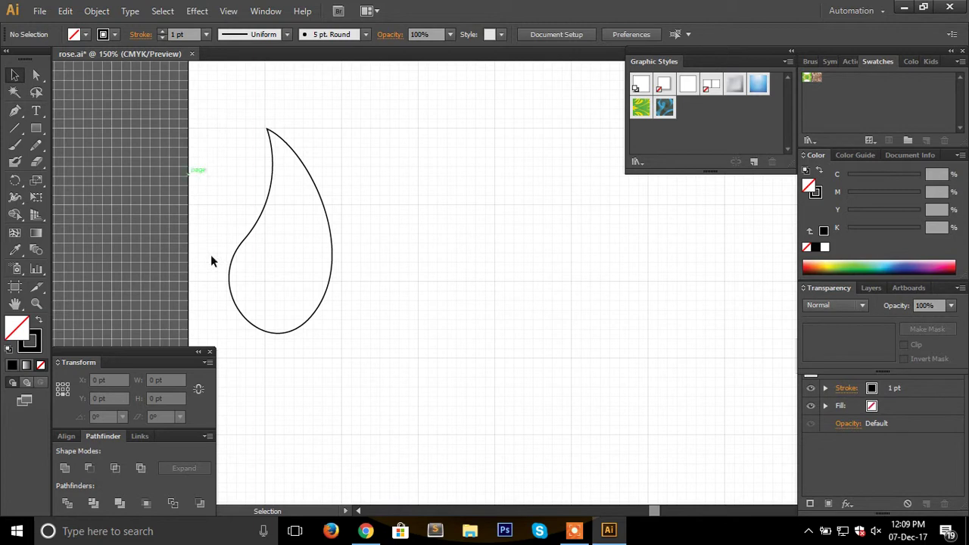
click(14, 111)
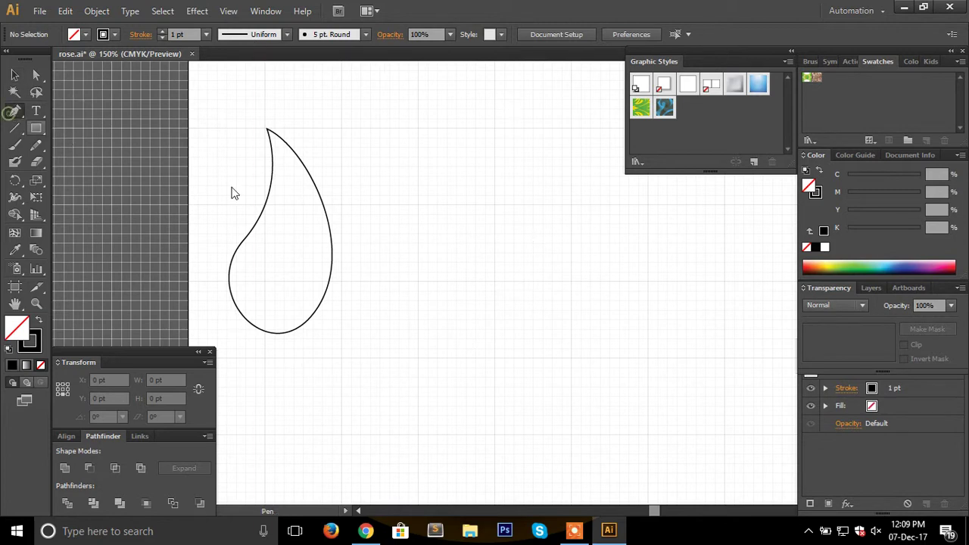
click(495, 130)
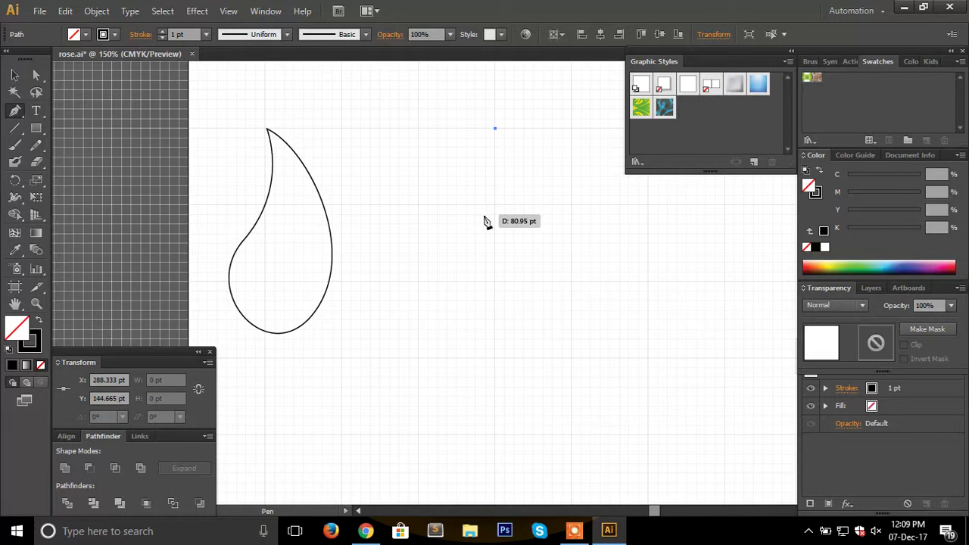
drag(485, 224, 450, 283)
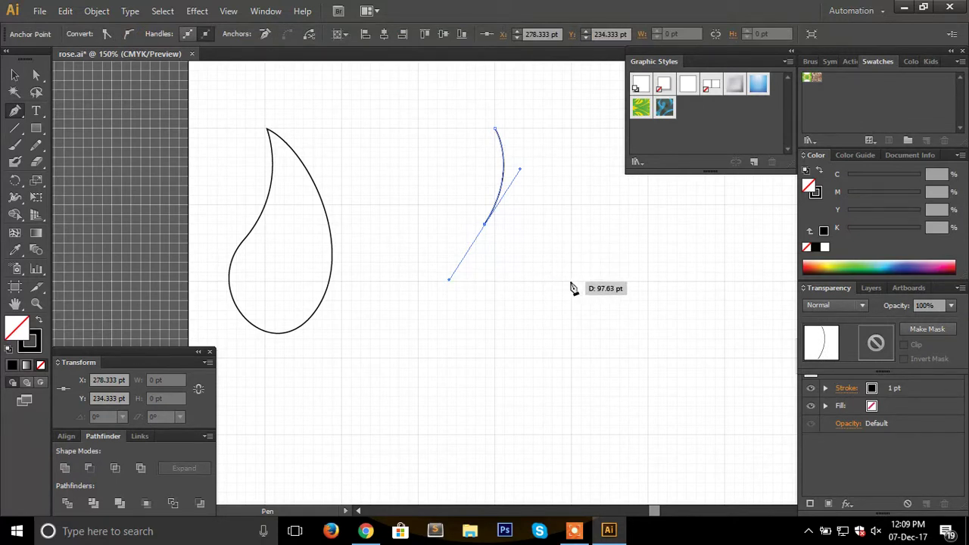
drag(560, 280, 630, 220)
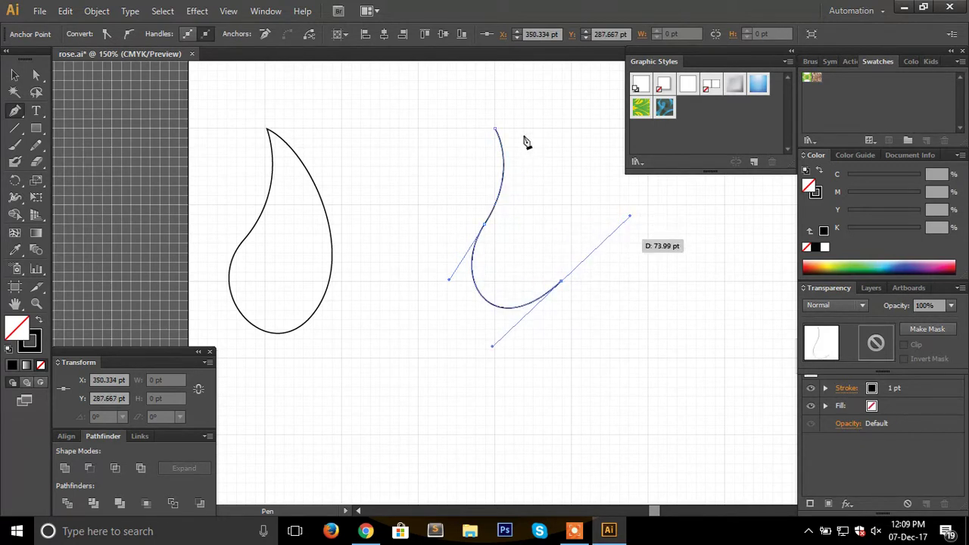
mouse_move(495, 131)
mouse_down()
mouse_move(467, 139)
mouse_move(477, 129)
mouse_up()
click(15, 75)
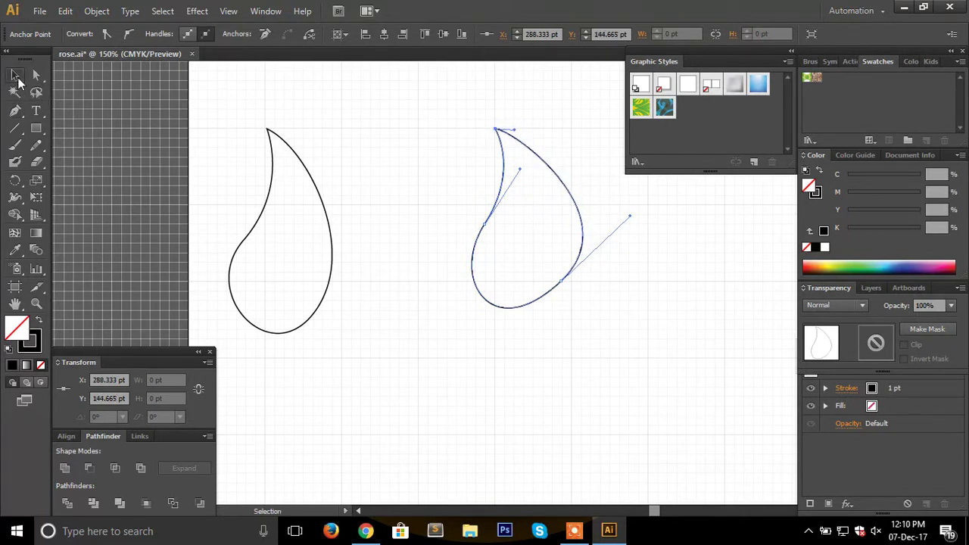
click(290, 175)
- Slim the right teardrop by pulling in its bottom-right and left-side curves
drag(479, 123, 595, 218)
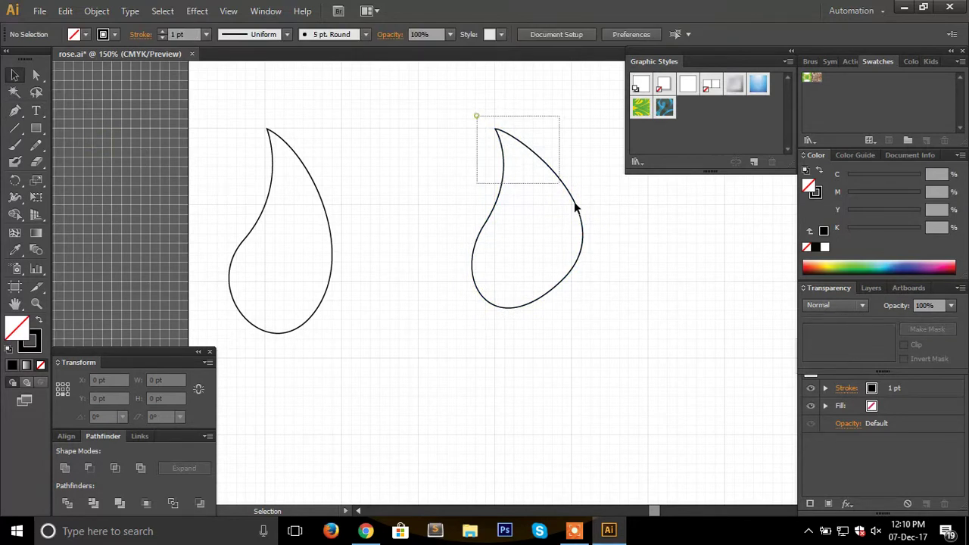
click(37, 75)
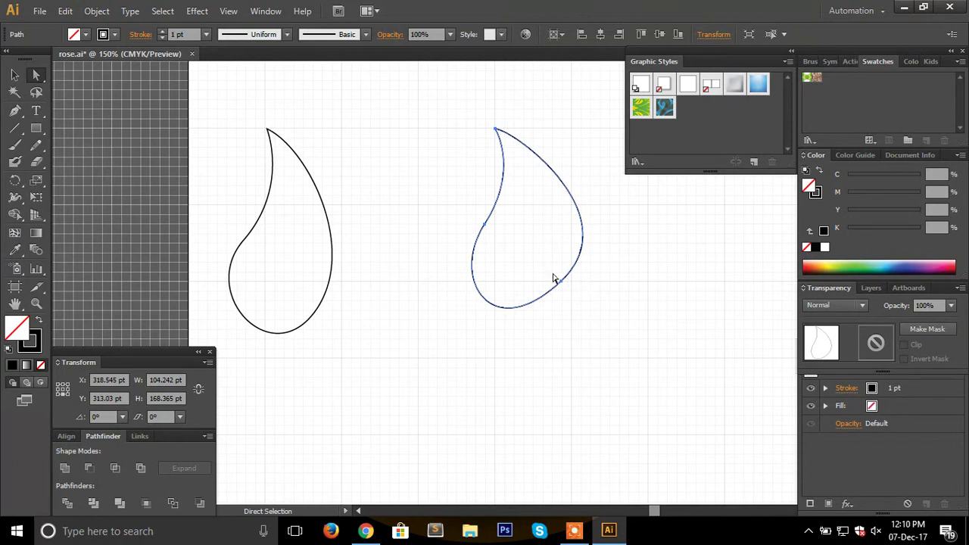
drag(573, 305, 613, 305)
drag(629, 217, 597, 226)
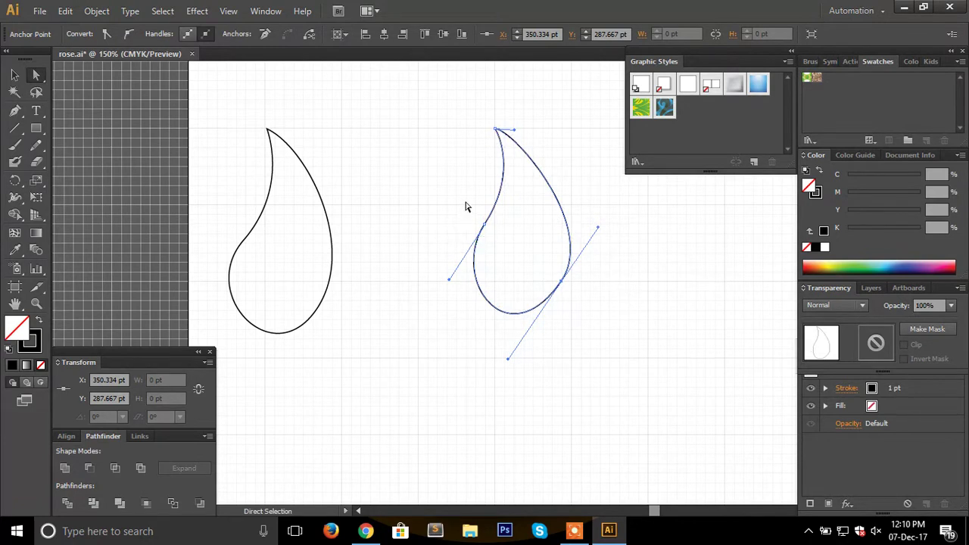
drag(464, 198, 505, 262)
drag(520, 173, 517, 163)
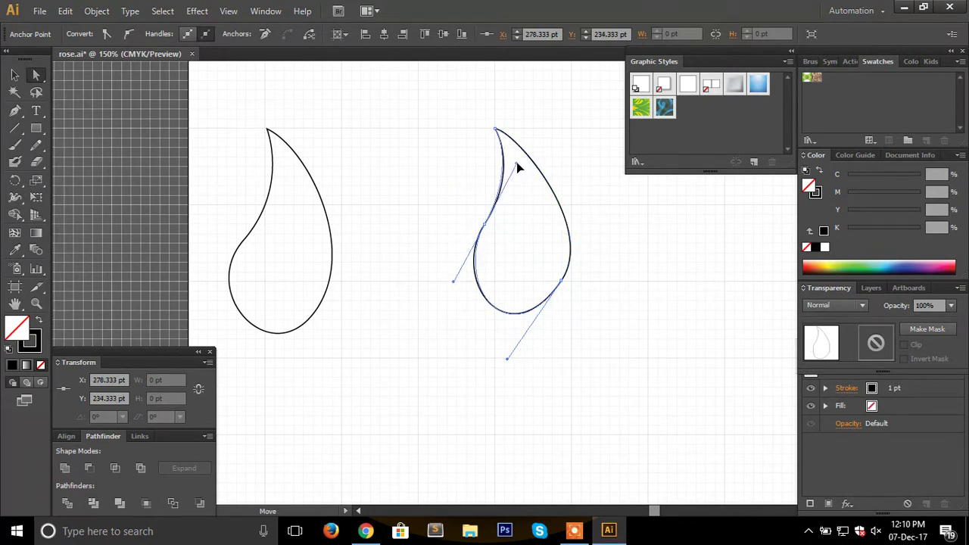
click(532, 221)
- Refine the right teardrop's top curve, then select the left teardrop's top anchor
drag(480, 118, 547, 184)
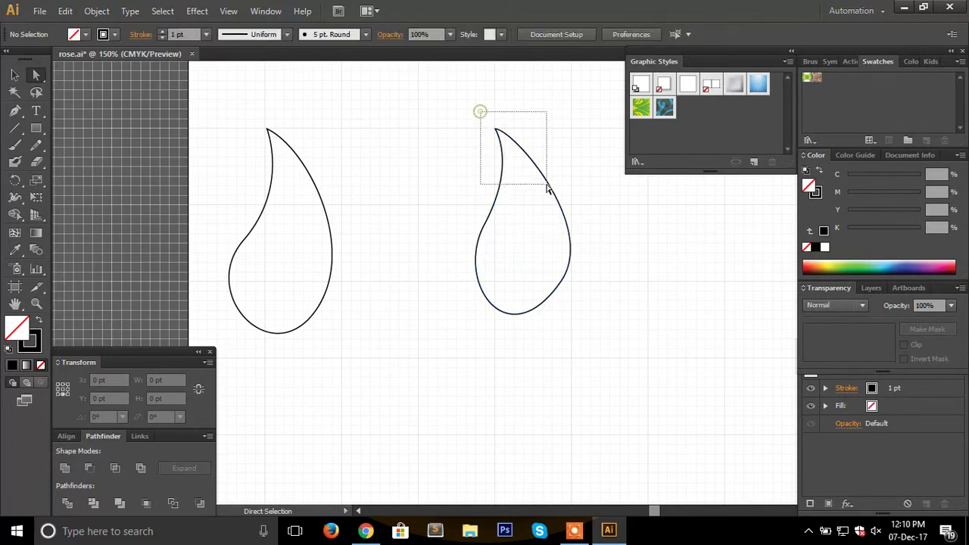
drag(518, 134, 522, 152)
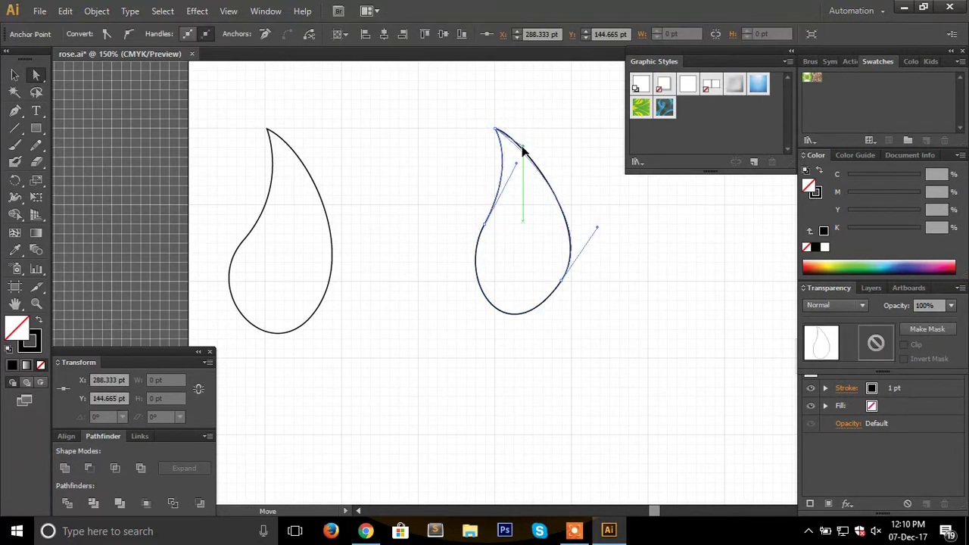
click(537, 147)
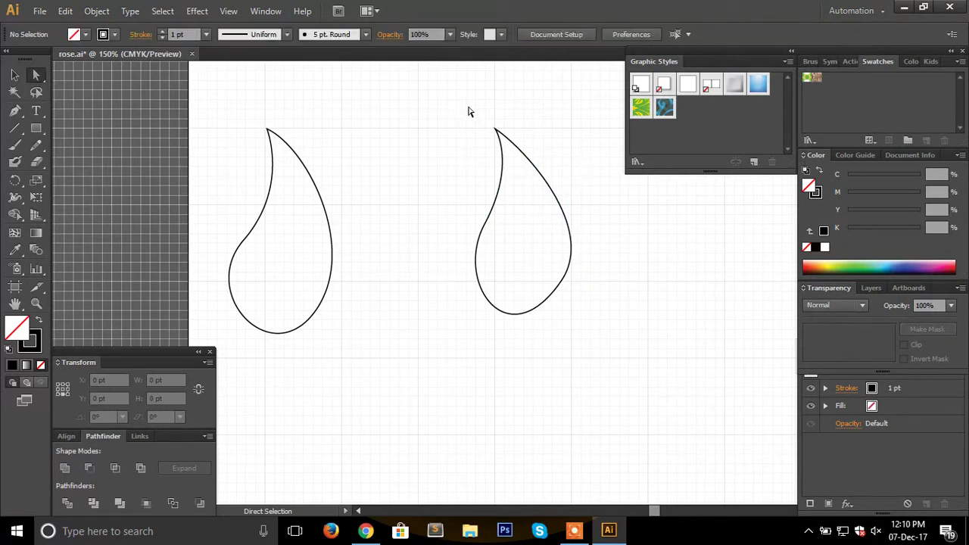
drag(468, 101, 616, 310)
drag(218, 123, 331, 217)
- Delete the left teardrop's top anchor and its leftover lower arc
key(Delete)
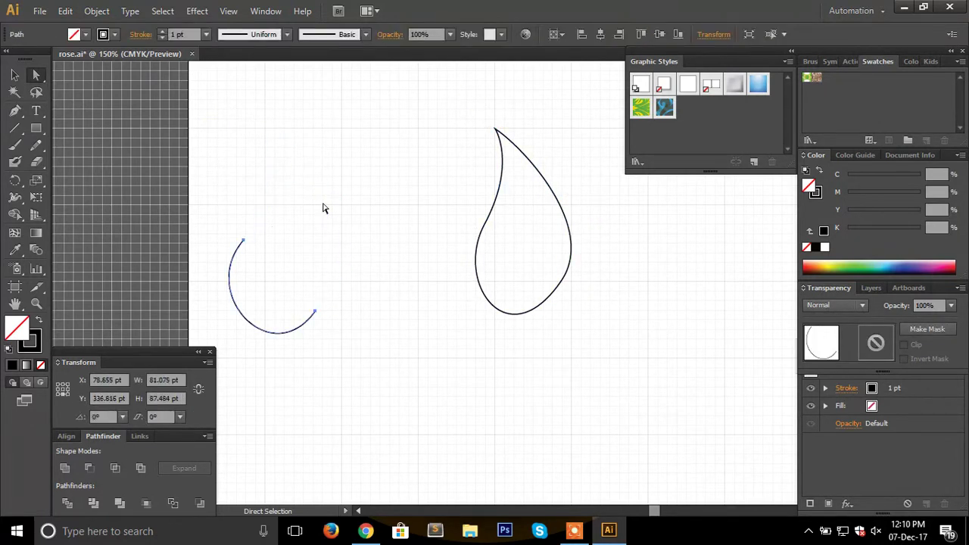
click(14, 75)
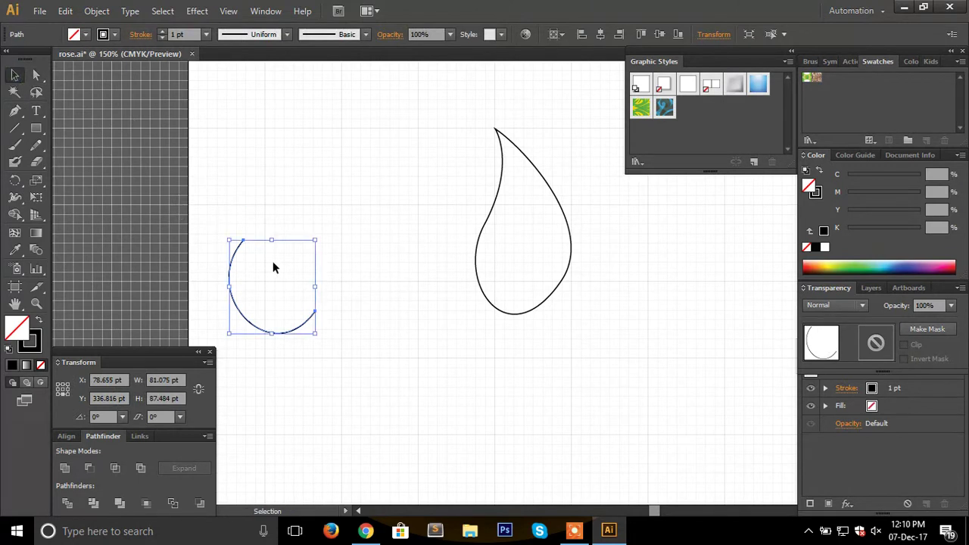
key(Delete)
drag(400, 131, 548, 277)
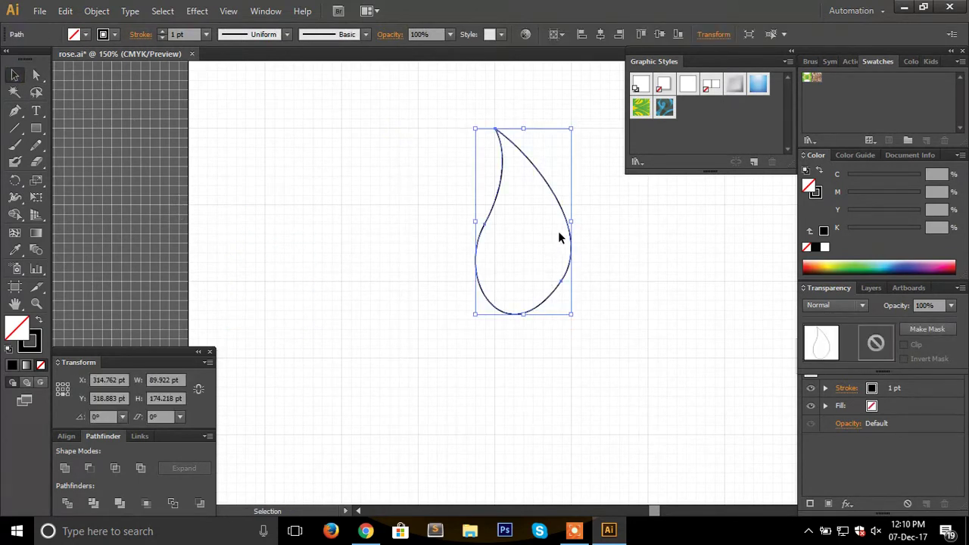
key(ctrl+z)
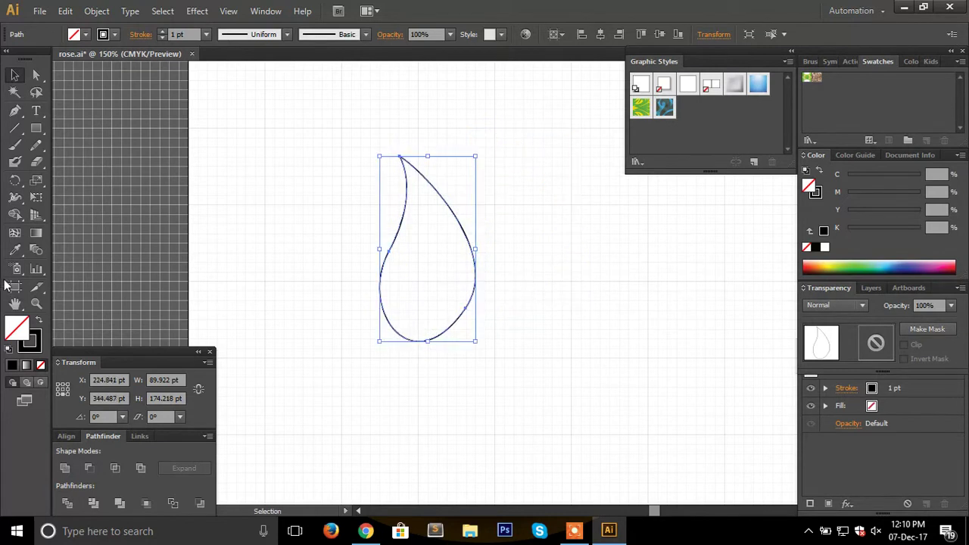
- Give the remaining teardrop a solid black fill and position it near the artboard's centre
click(39, 320)
click(282, 289)
mouse_move(381, 124)
mouse_down()
mouse_move(490, 364)
mouse_move(556, 355)
mouse_up()
click(555, 356)
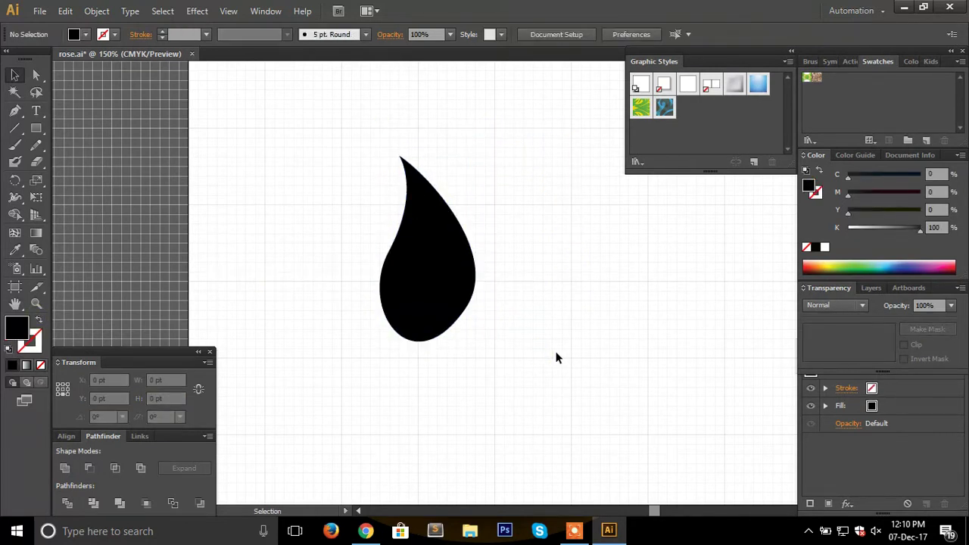
mouse_move(419, 264)
mouse_down()
mouse_move(515, 276)
mouse_move(404, 249)
mouse_up()
click(638, 293)
click(534, 277)
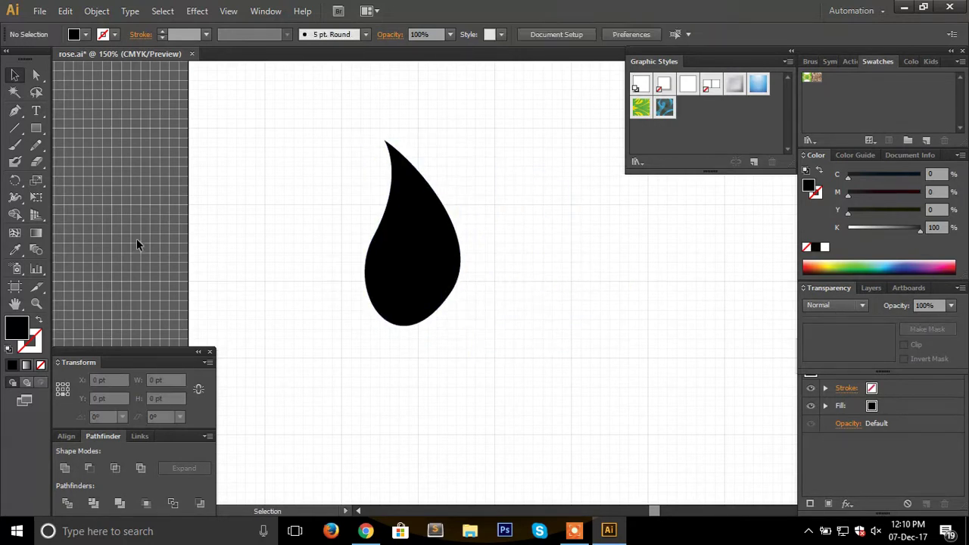
click(15, 111)
key(v)
click(403, 324)
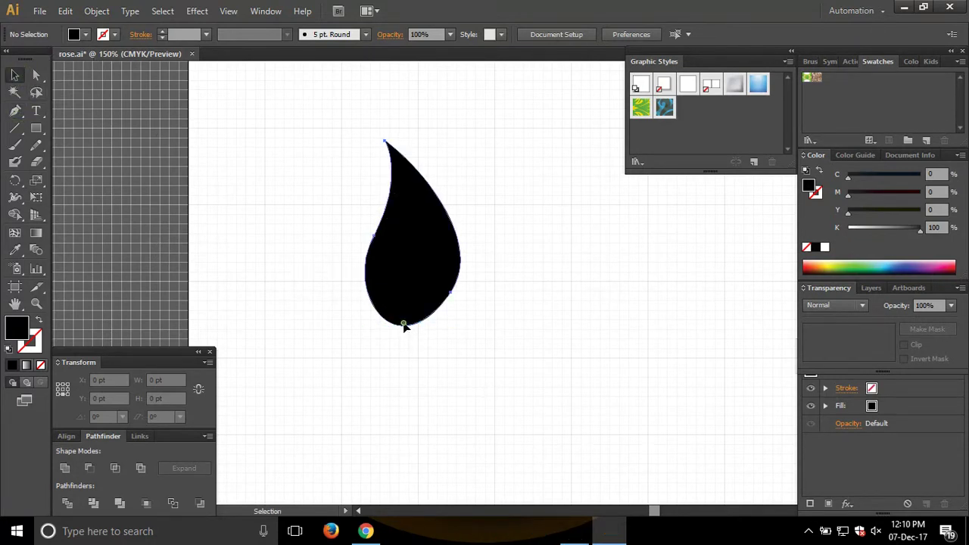
- Start a curved strip at the petal's bottom, rising to an anchor on its right edge
click(436, 353)
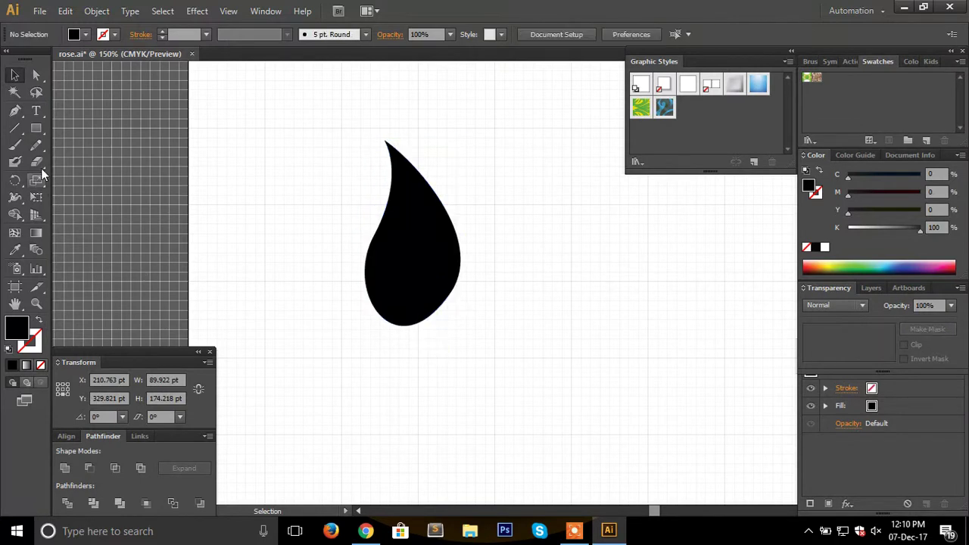
click(15, 110)
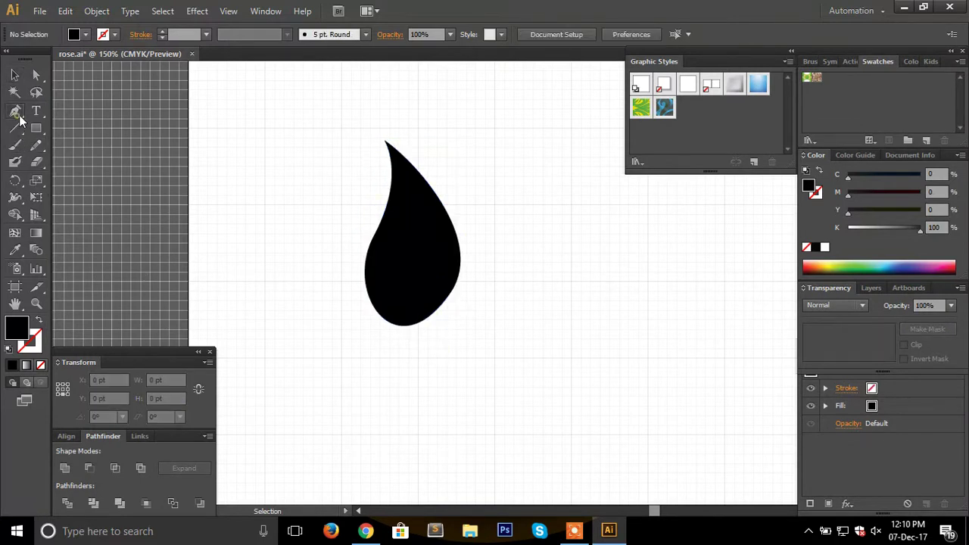
click(395, 326)
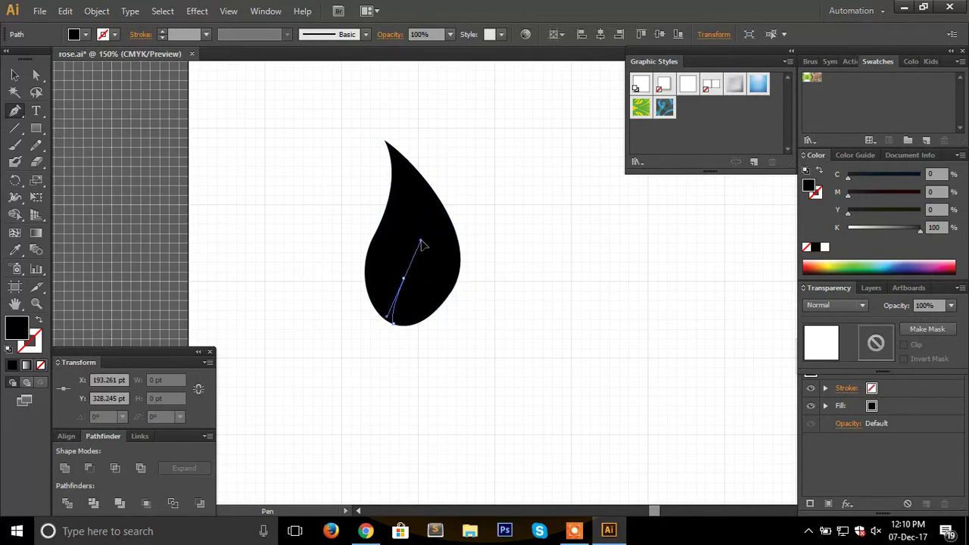
drag(422, 241, 423, 241)
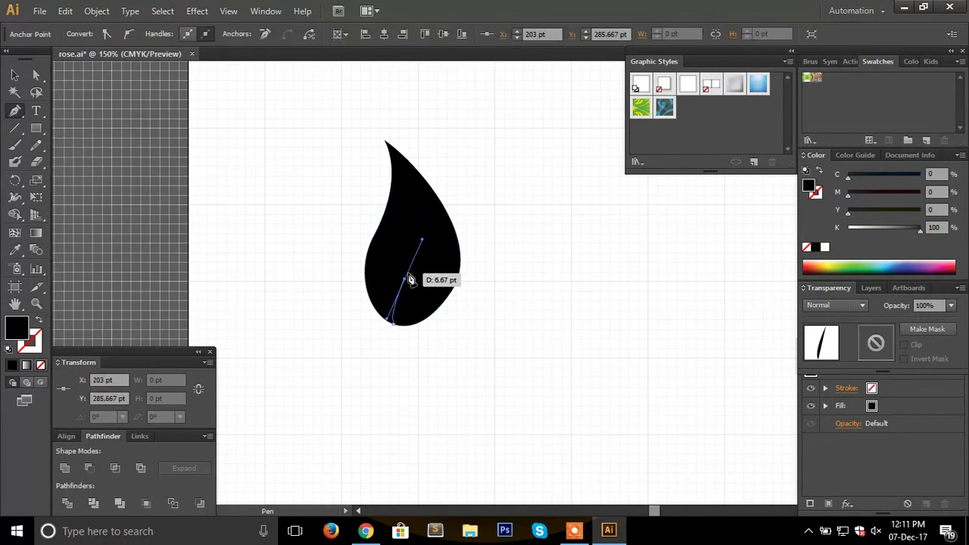
click(405, 280)
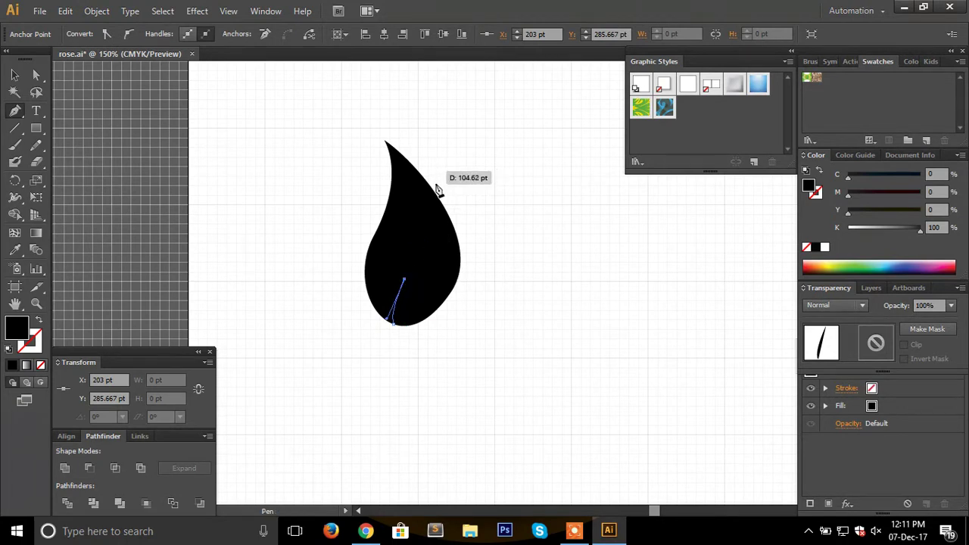
mouse_move(442, 195)
mouse_down()
mouse_move(458, 178)
mouse_move(464, 124)
mouse_up()
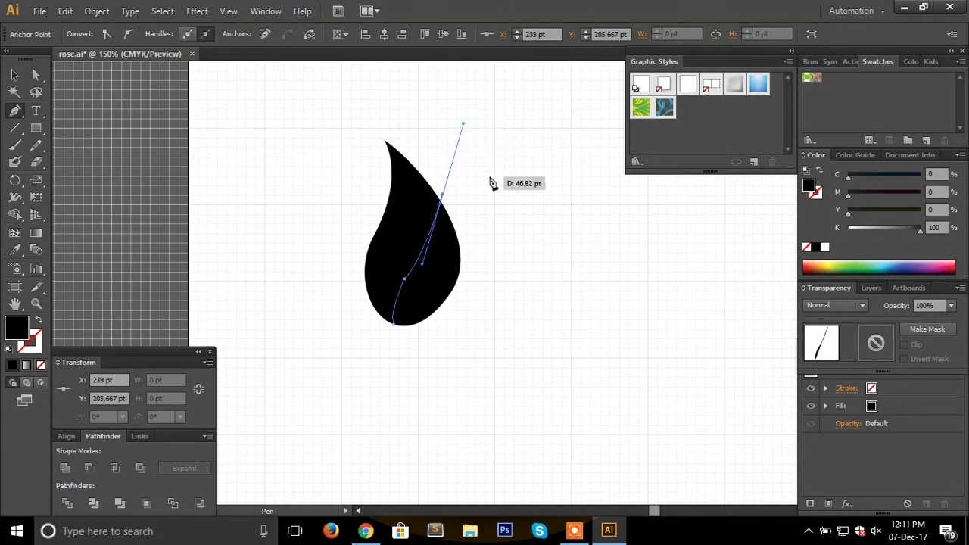
key(ctrl+z)
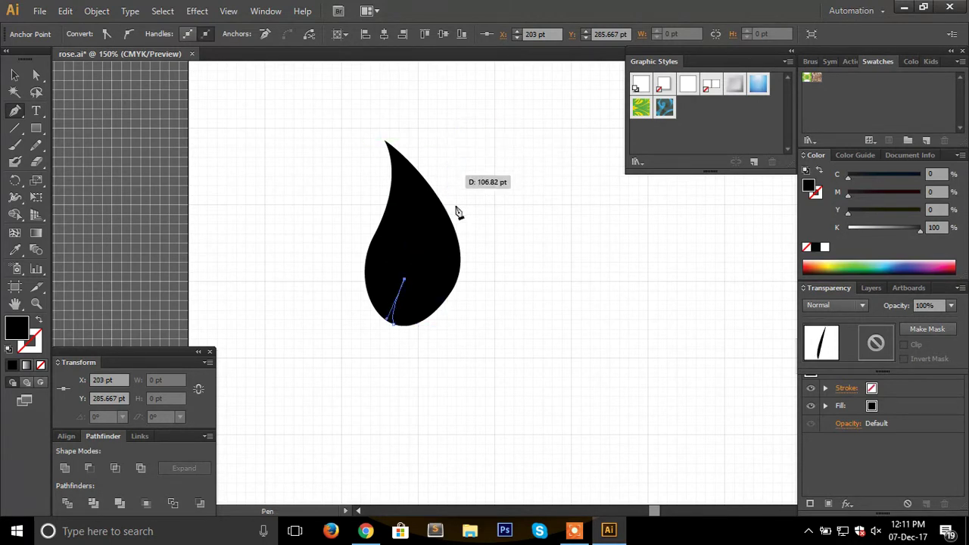
mouse_move(435, 220)
mouse_down()
mouse_move(487, 194)
mouse_move(495, 131)
mouse_up()
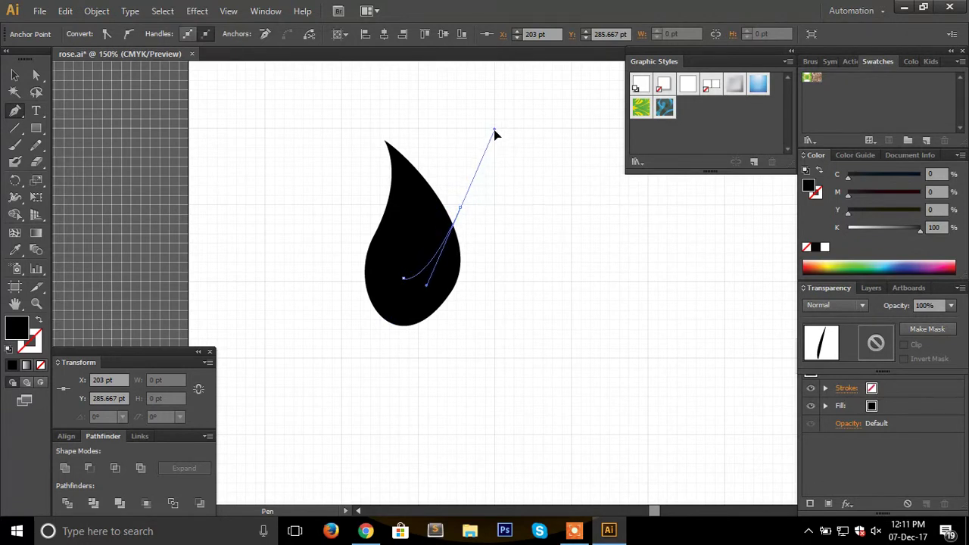
drag(495, 130, 466, 168)
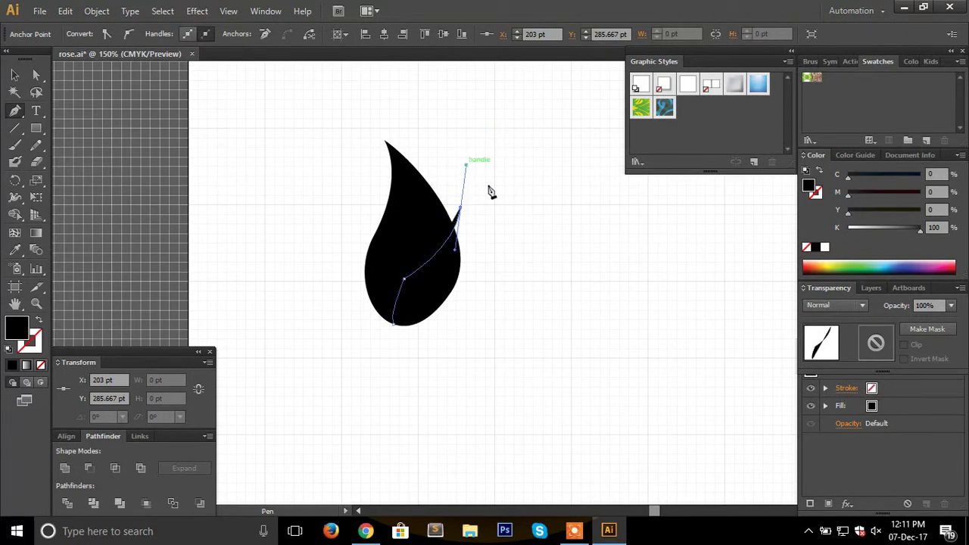
- Bring the strip back down the petal's middle, close it, and remove the extra bottom point
drag(533, 221, 461, 190)
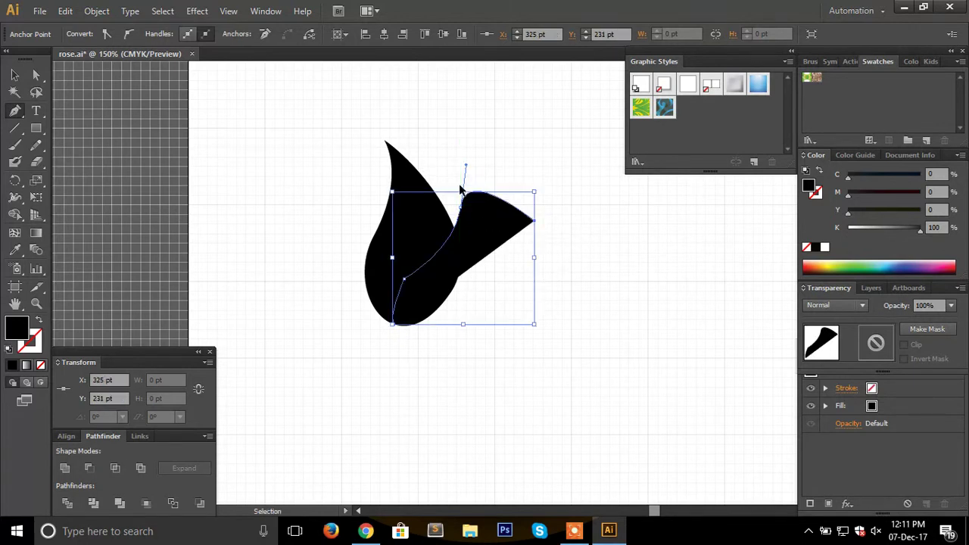
key(ctrl+z)
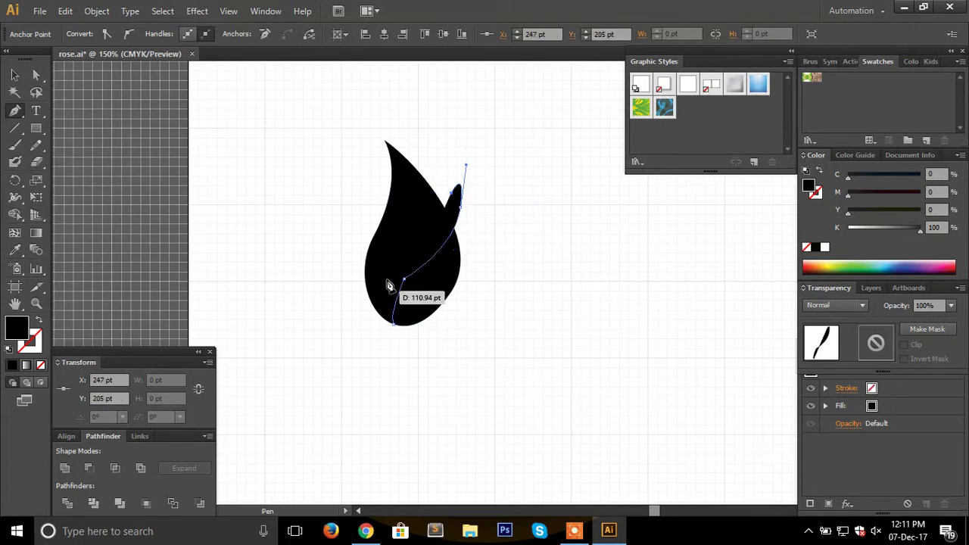
mouse_move(398, 269)
mouse_down()
mouse_move(362, 268)
mouse_move(352, 293)
mouse_up()
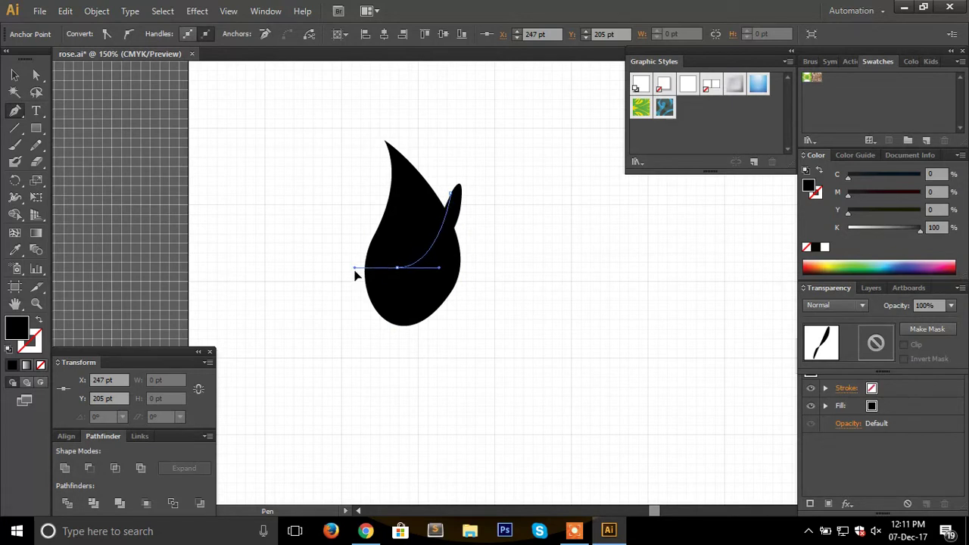
click(379, 331)
drag(380, 333, 394, 331)
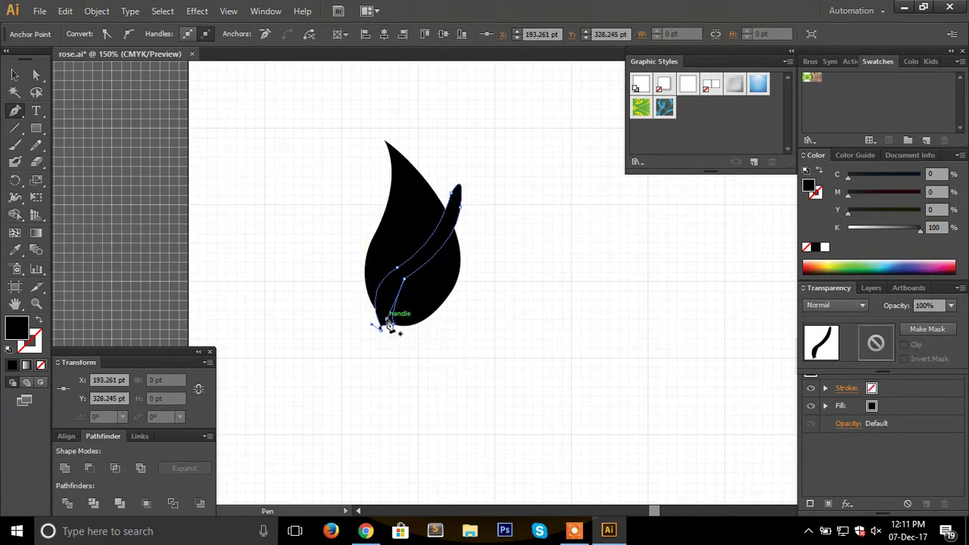
click(390, 327)
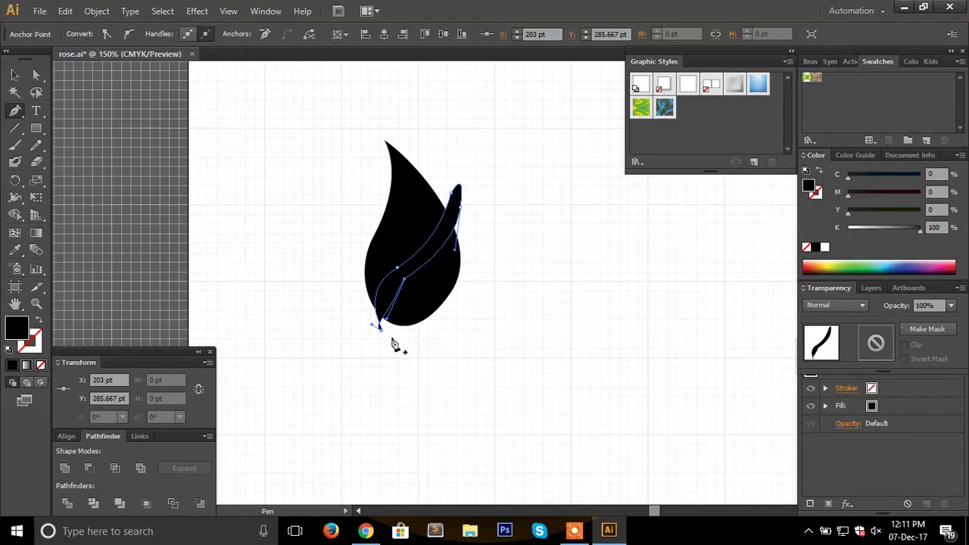
ctrl+click(390, 337)
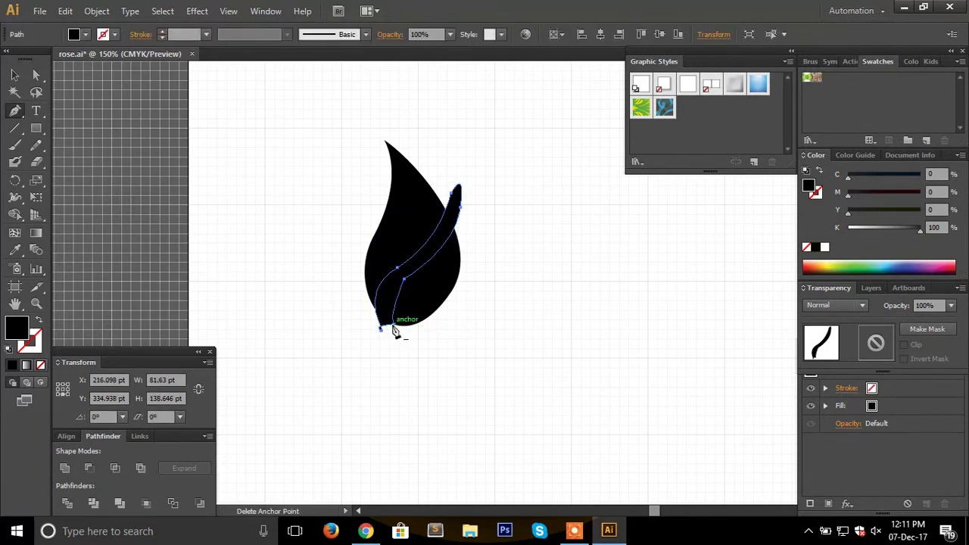
click(394, 332)
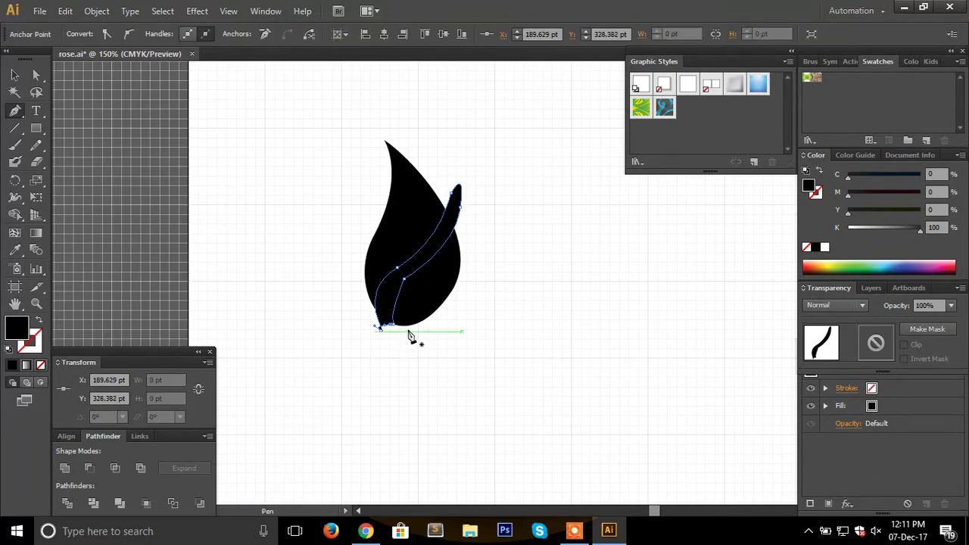
- Reshape the strip by moving its middle inner point and shifting its bottom point left
click(14, 75)
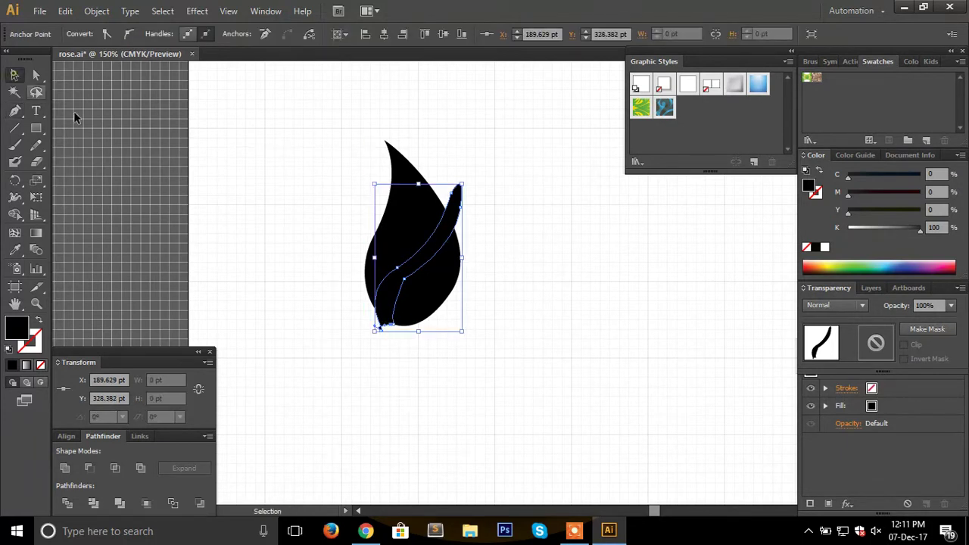
click(314, 240)
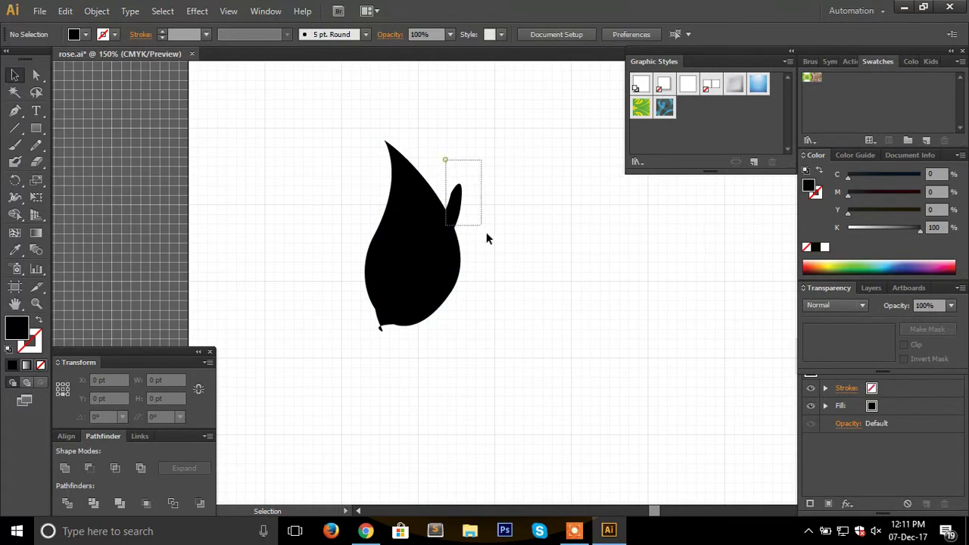
drag(487, 239, 486, 233)
click(536, 210)
drag(452, 168, 489, 215)
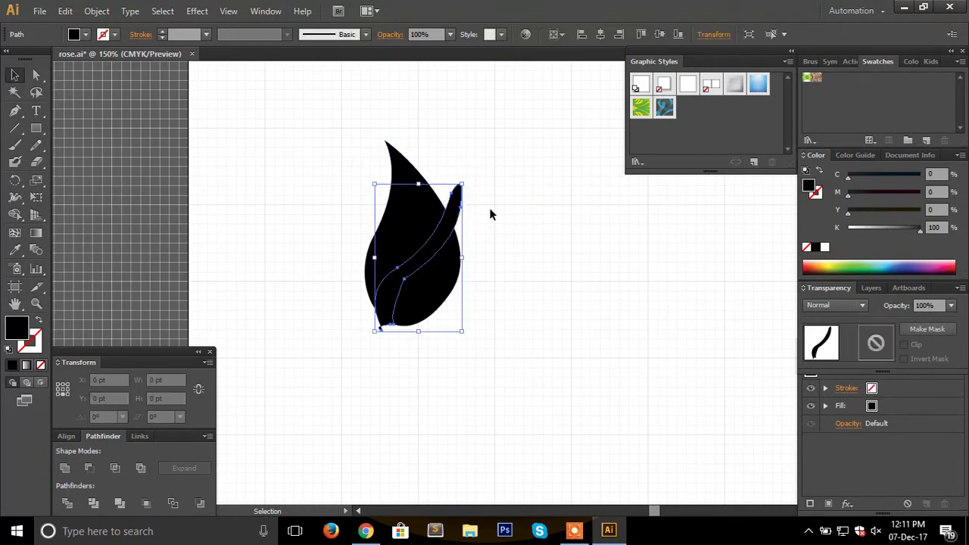
click(36, 75)
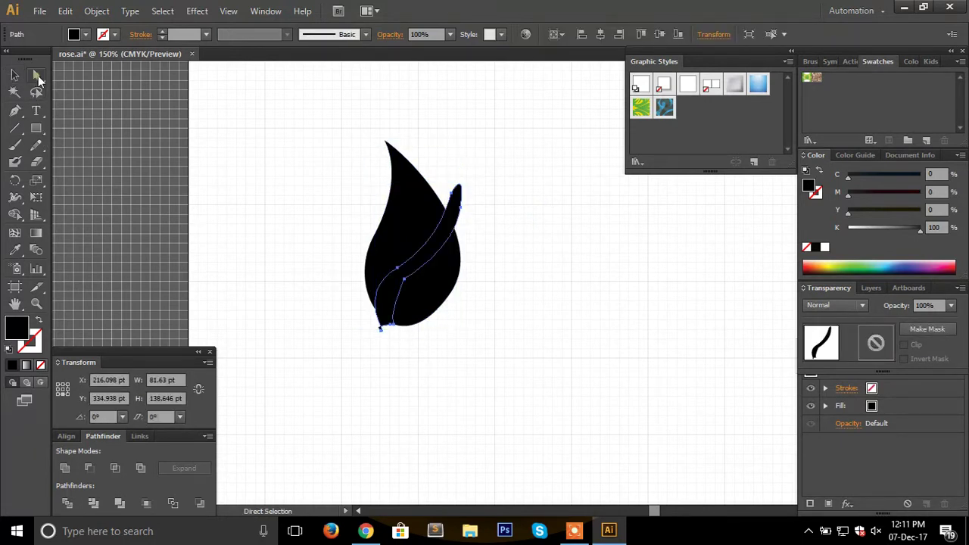
click(403, 278)
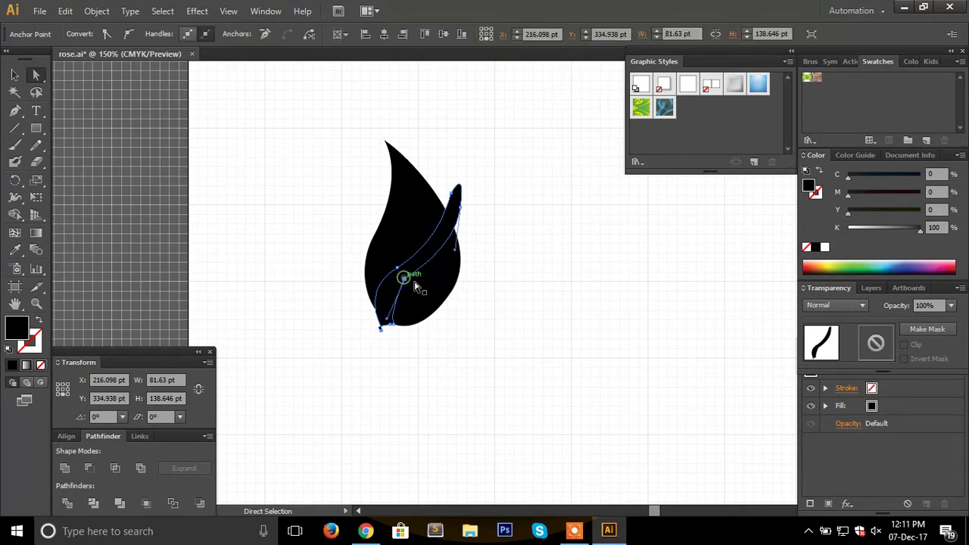
drag(463, 246, 465, 251)
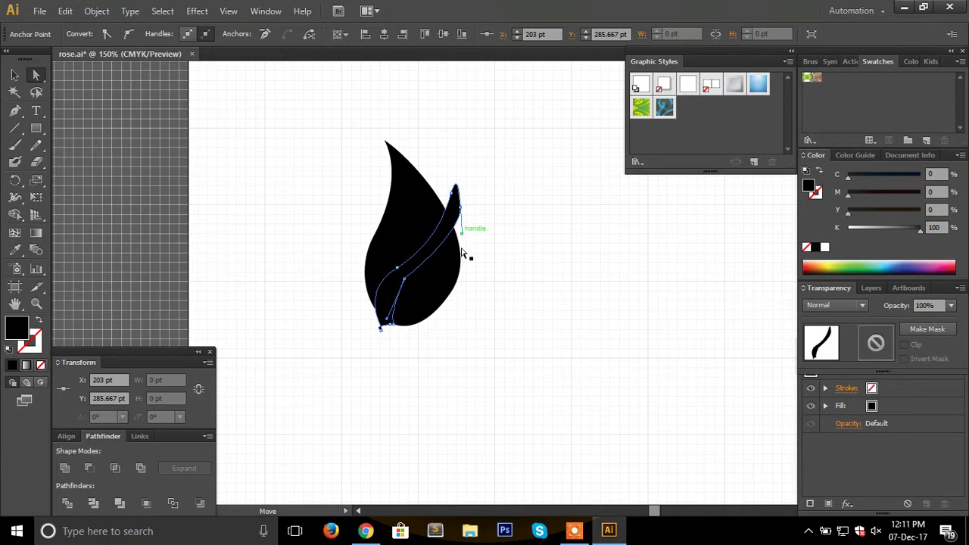
mouse_move(391, 322)
mouse_down()
mouse_move(382, 324)
mouse_move(431, 347)
mouse_up()
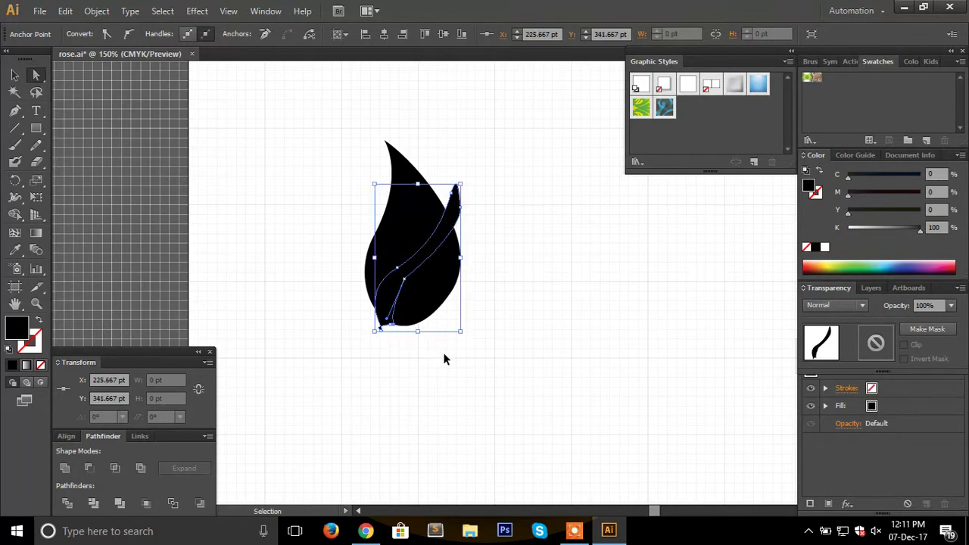
drag(402, 284, 404, 279)
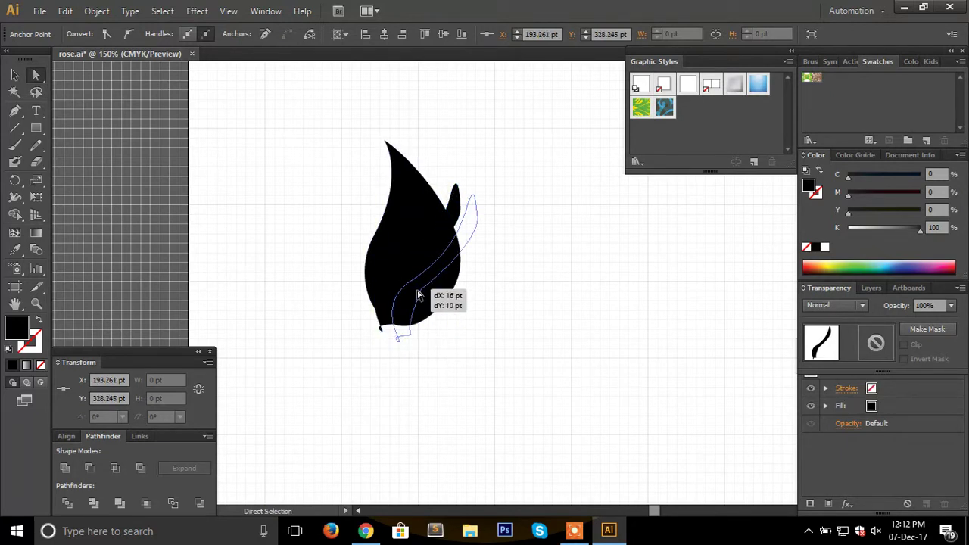
click(547, 319)
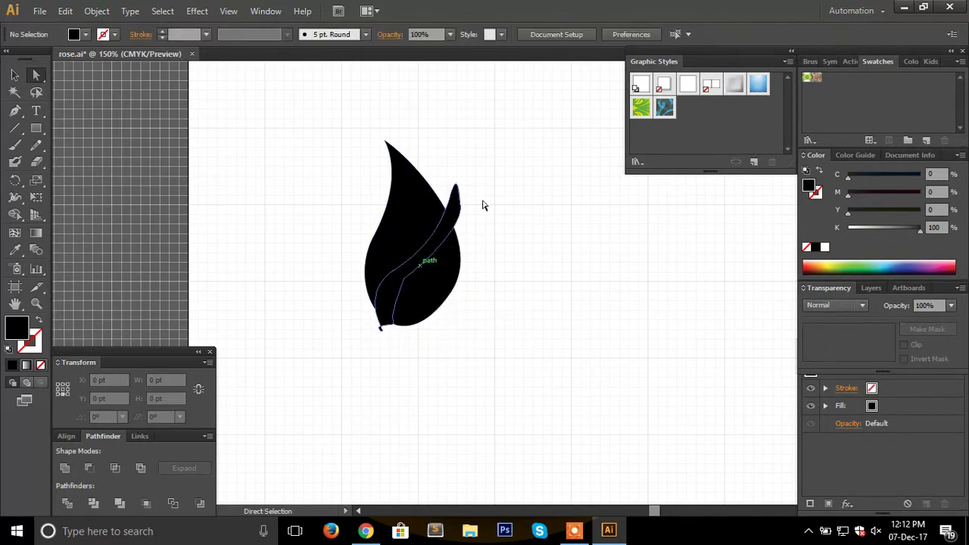
- Refine the strip's inner curve and bend its curve near the tip
click(457, 257)
click(404, 281)
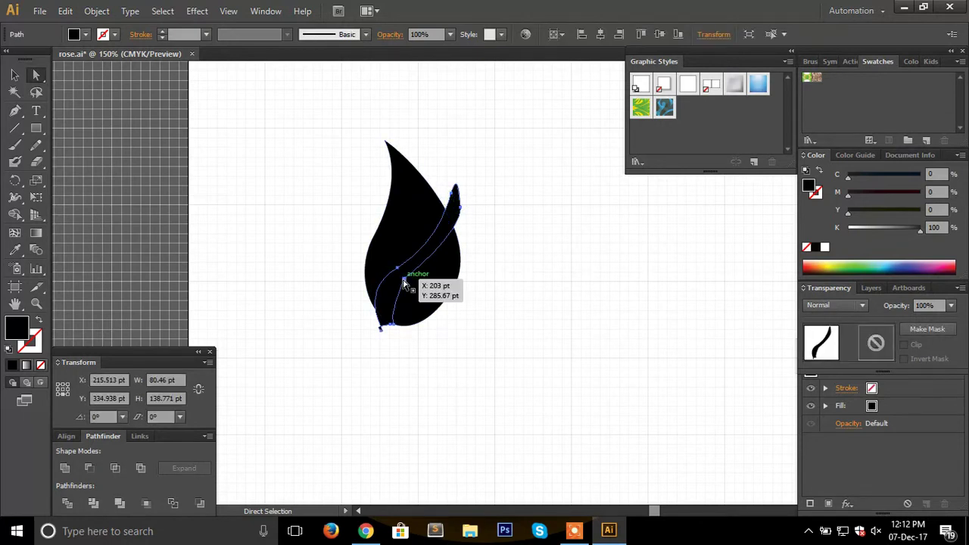
scroll(416, 292, up, 2)
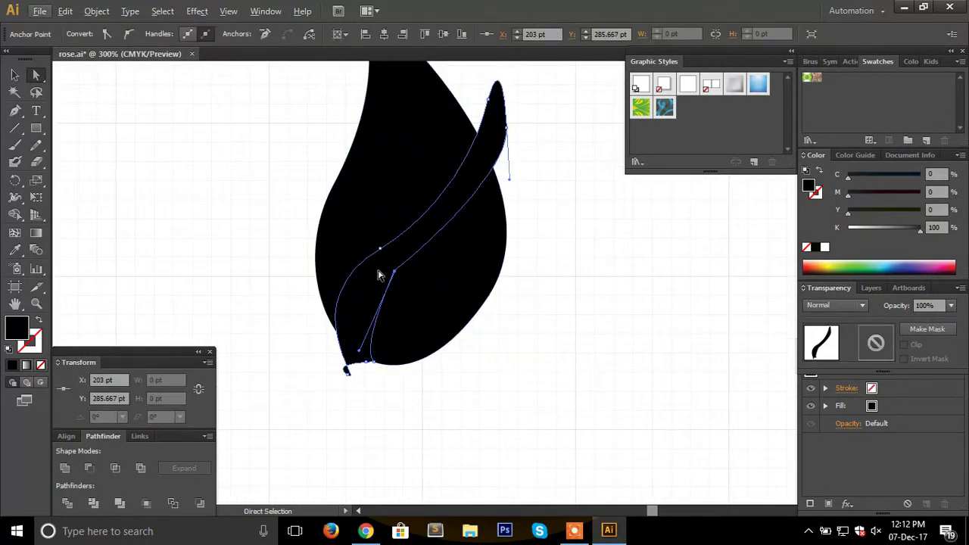
drag(390, 271, 394, 270)
click(421, 307)
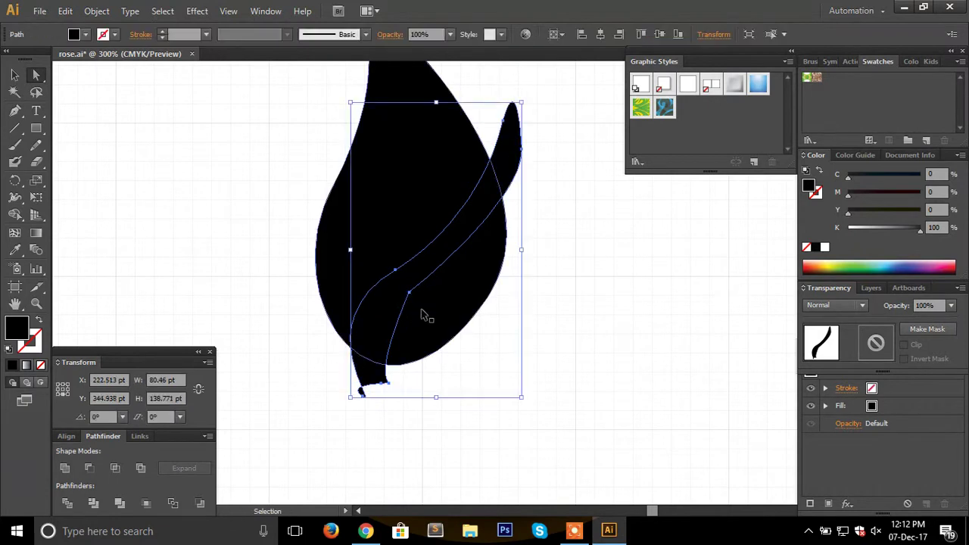
drag(420, 280, 418, 276)
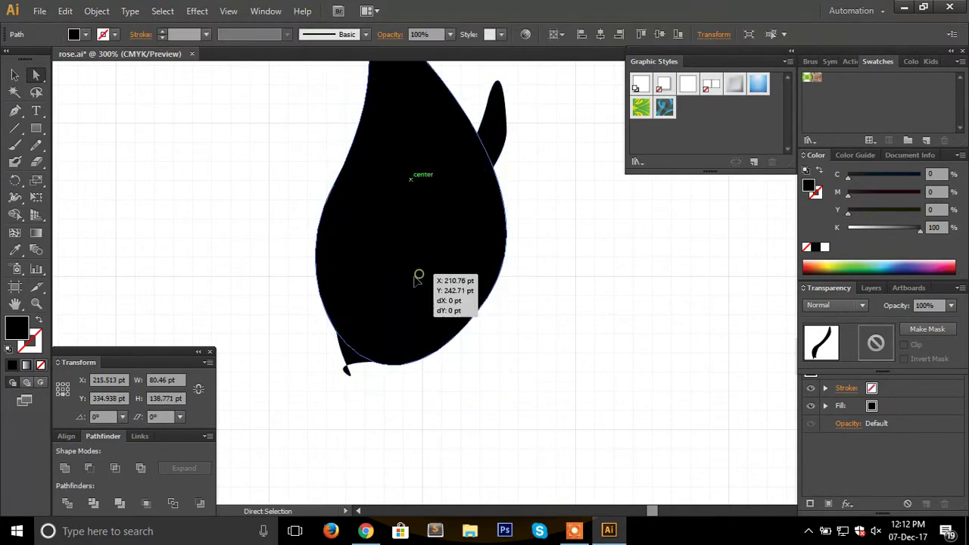
ctrl+click(467, 261)
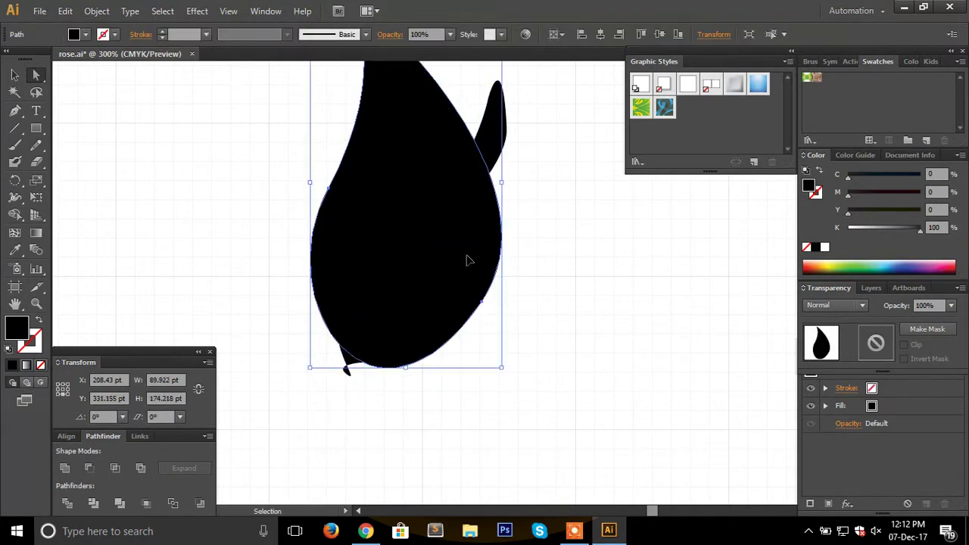
click(513, 136)
drag(432, 270, 386, 303)
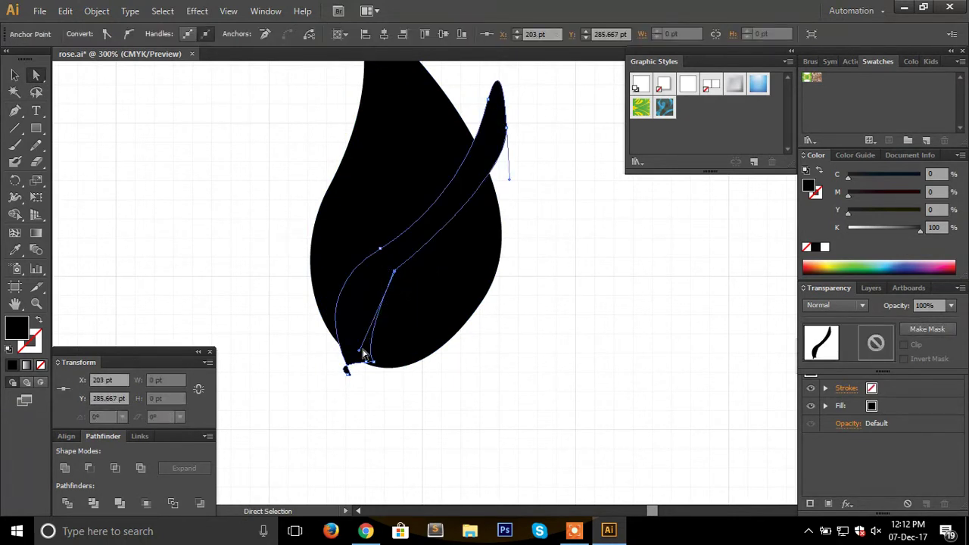
drag(360, 353, 348, 314)
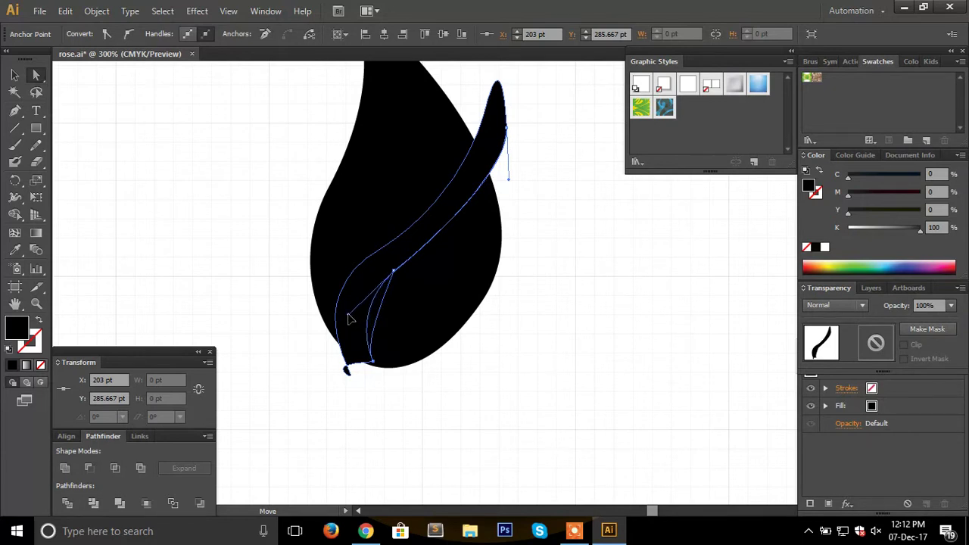
click(265, 273)
- Align the strip with the petal's bottom and rotate it slightly counter-clockwise
scroll(550, 217, up, 1)
drag(502, 149, 469, 127)
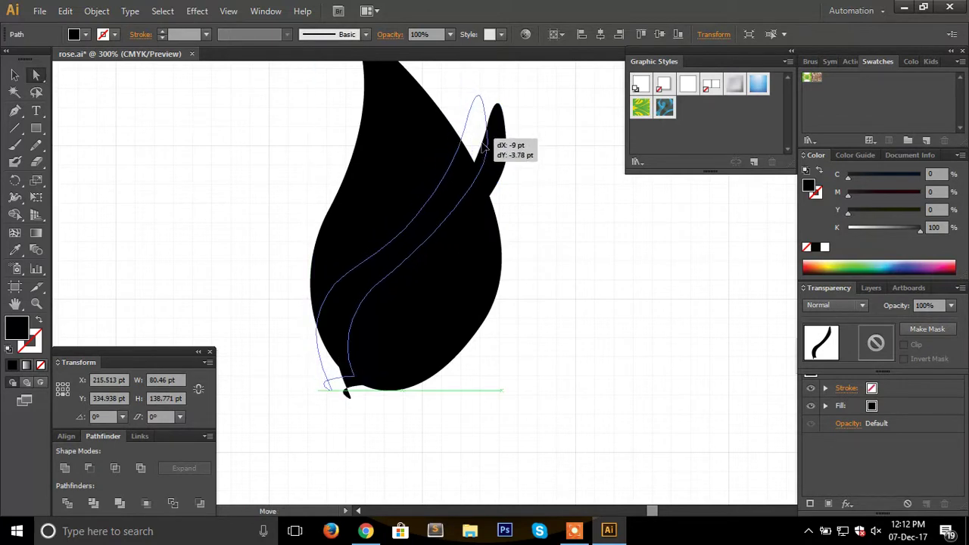
drag(470, 130, 494, 162)
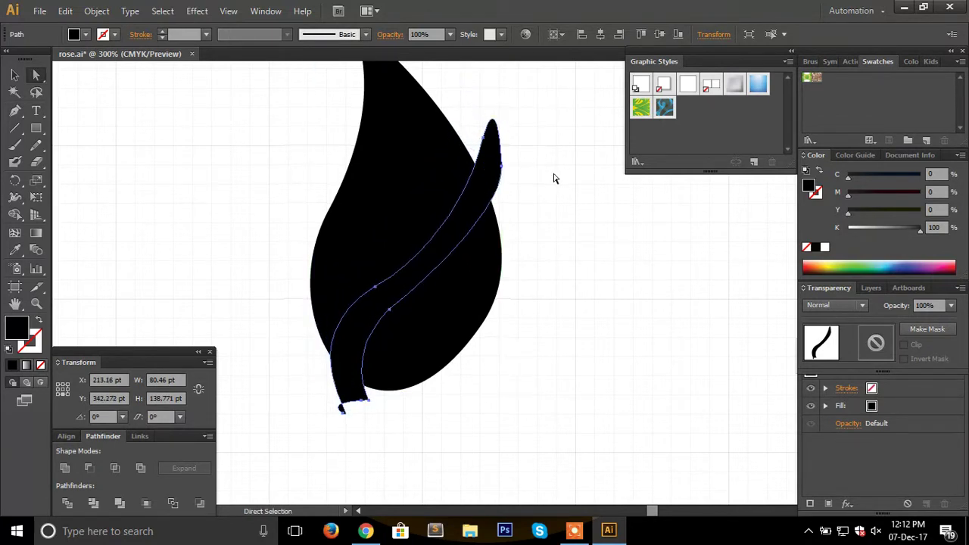
scroll(560, 183, up, 1)
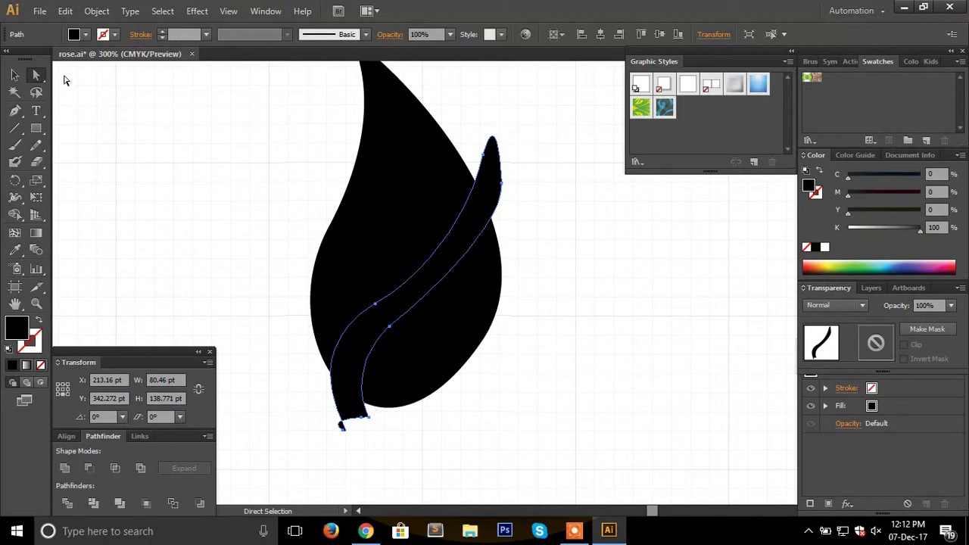
click(16, 74)
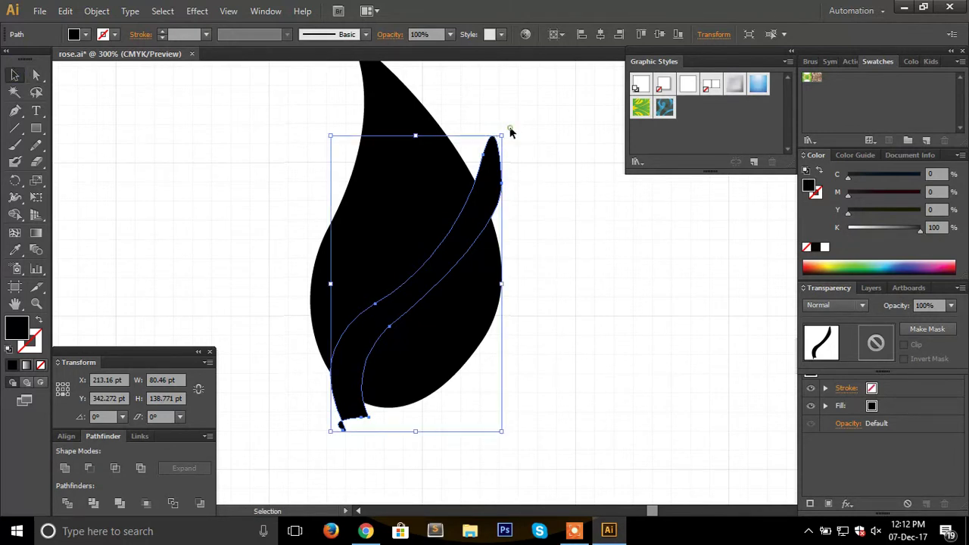
click(514, 130)
click(498, 146)
drag(505, 129, 496, 121)
drag(458, 252, 437, 228)
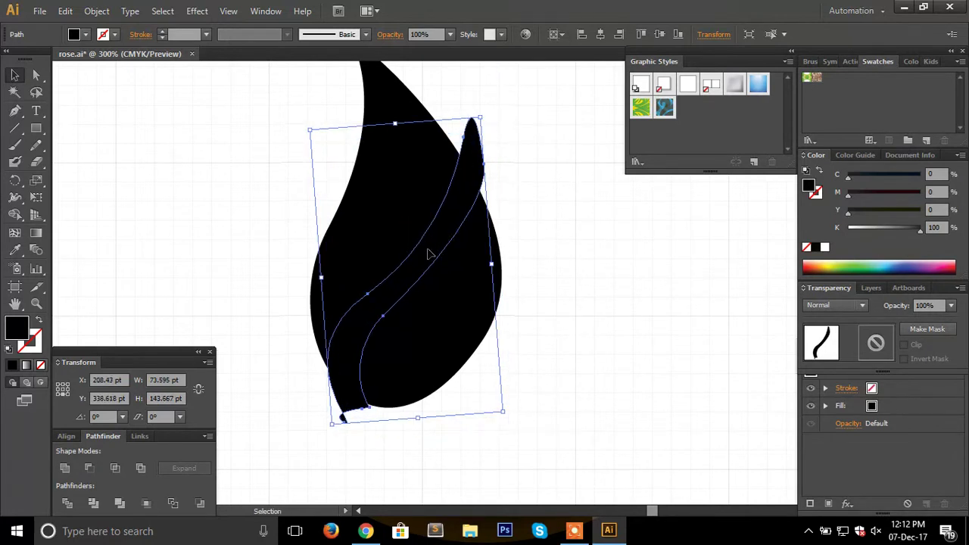
- Try Pathfinder Exclude and other shape modes on the stripe, undoing the unsuccessful results
click(518, 229)
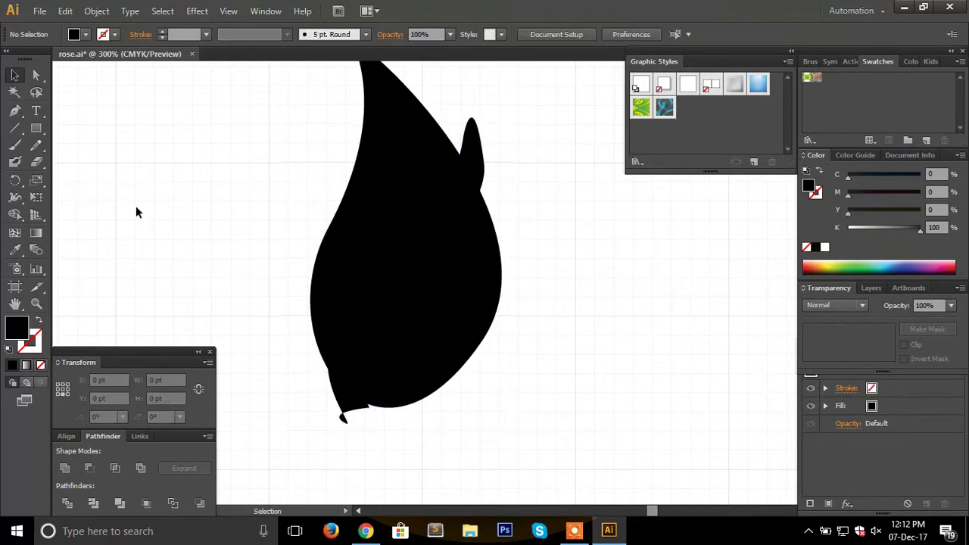
drag(250, 108, 670, 352)
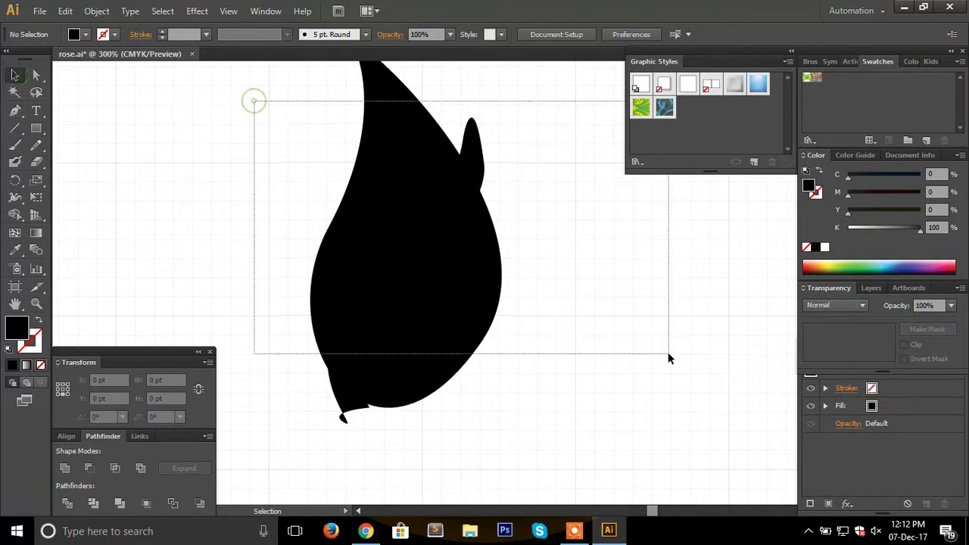
click(141, 468)
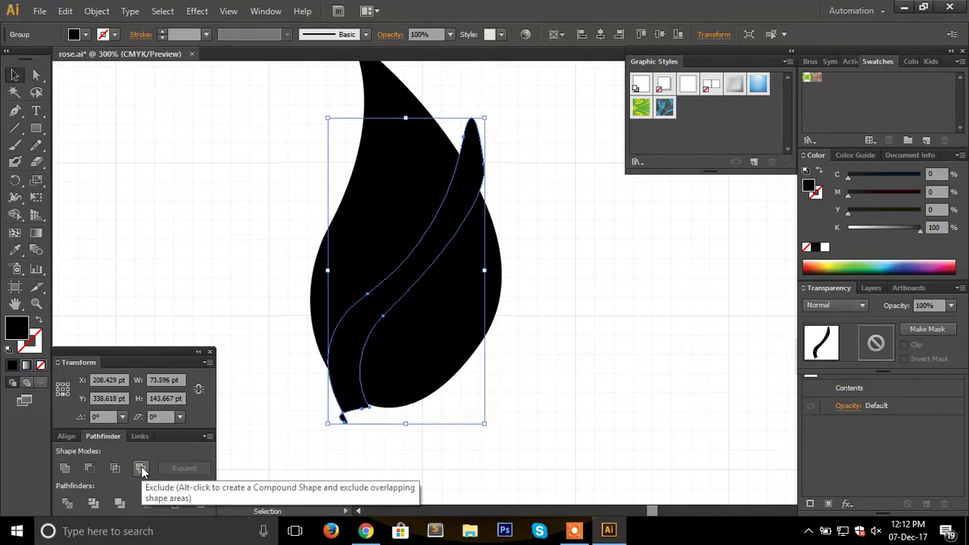
key(ctrl+z)
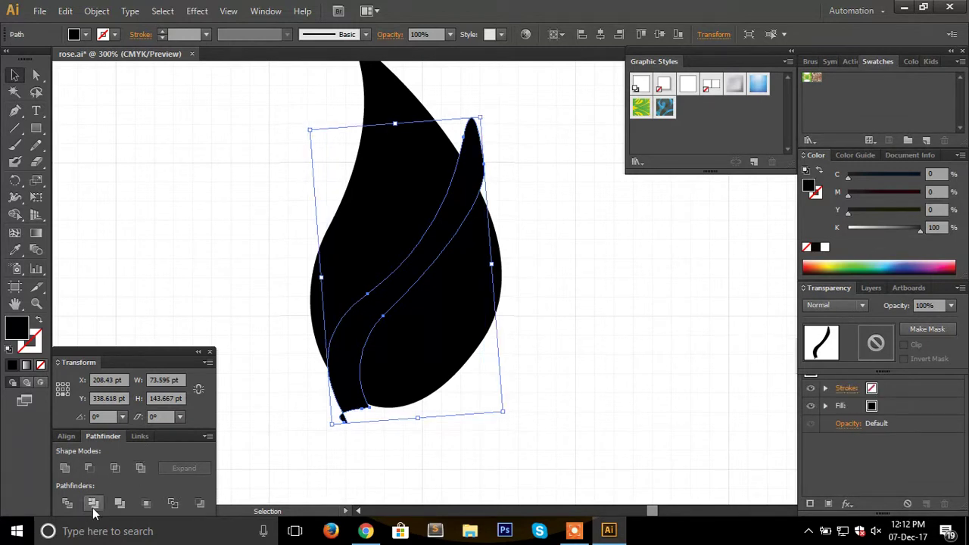
click(115, 469)
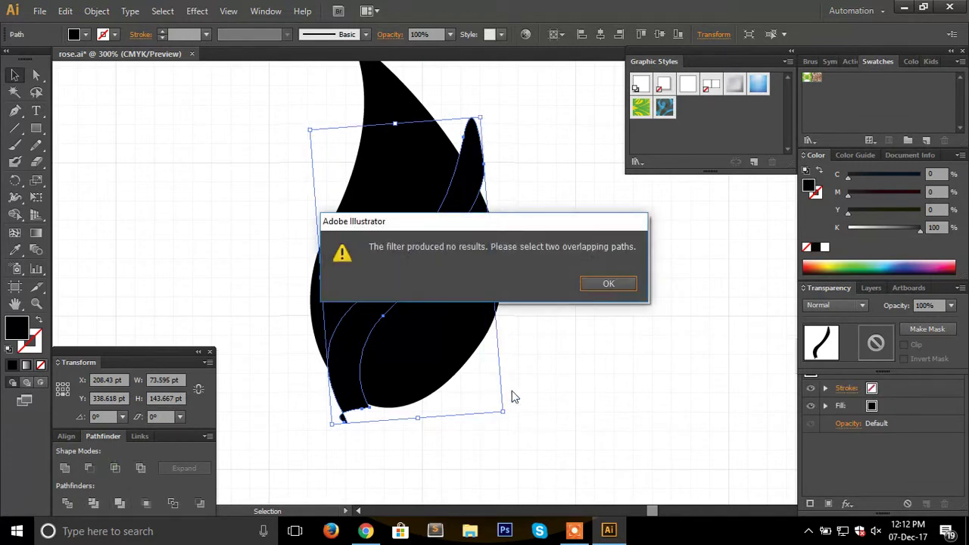
click(608, 284)
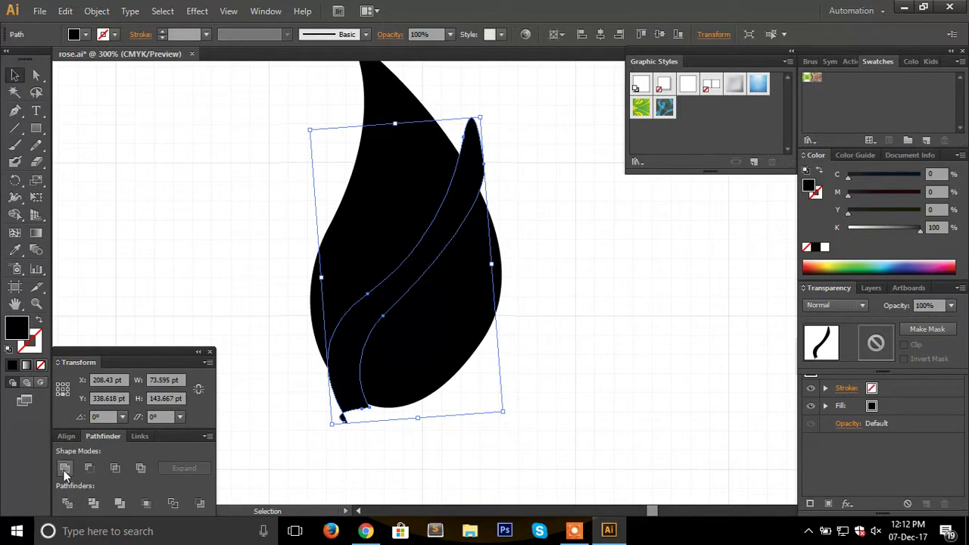
click(141, 467)
click(167, 277)
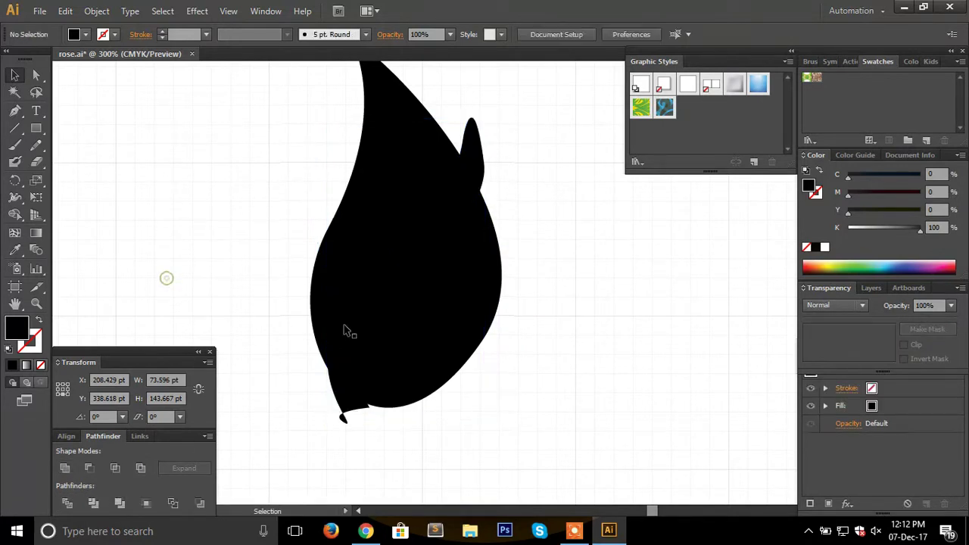
click(397, 298)
key(Delete)
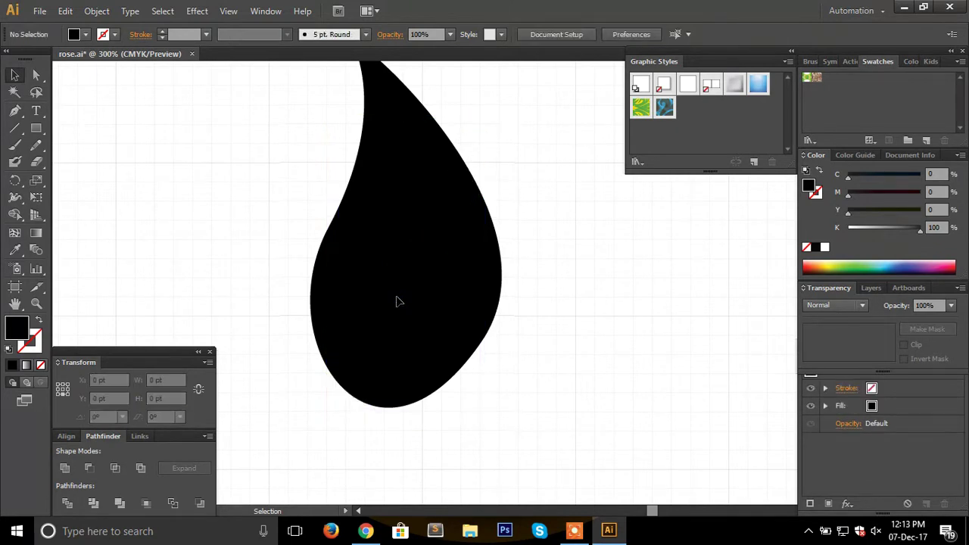
key(ctrl+z)
click(271, 189)
drag(244, 144, 531, 315)
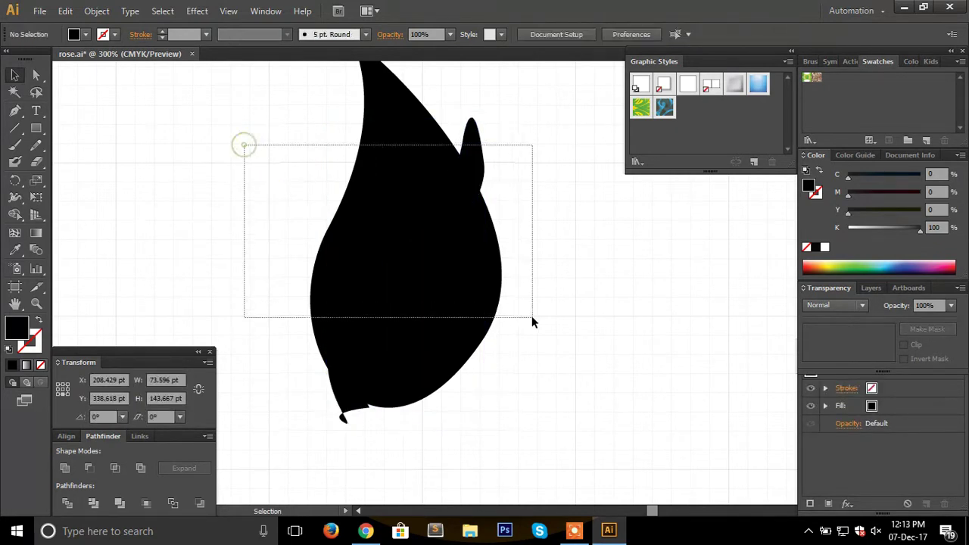
click(166, 170)
- Unlock all objects, select the petal and stripe, and apply Pathfinder Exclude
click(98, 11)
click(119, 109)
drag(205, 119, 512, 326)
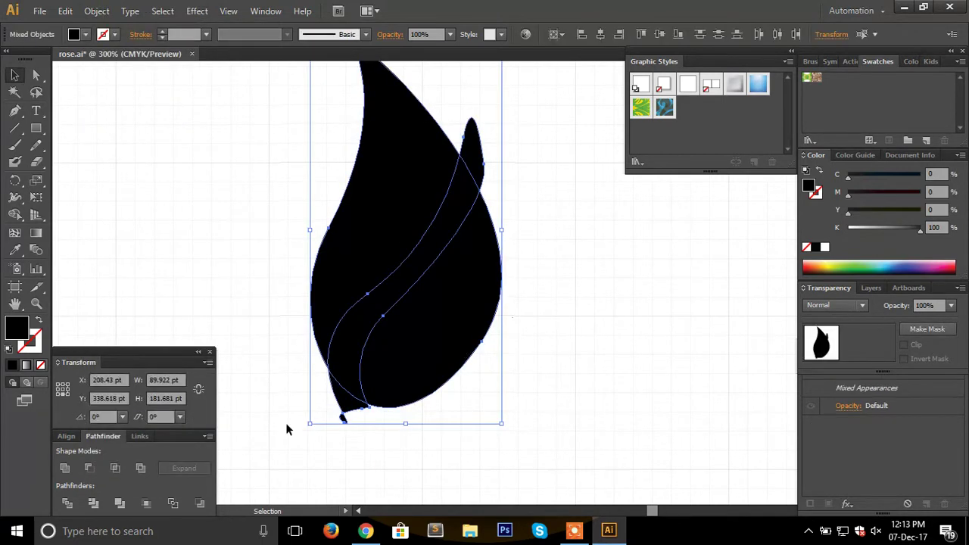
click(121, 468)
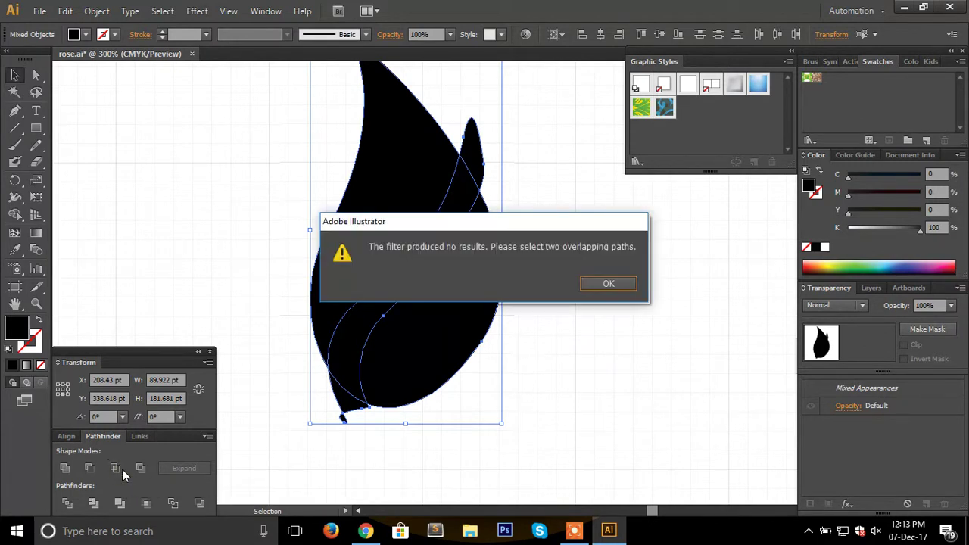
click(608, 284)
click(141, 467)
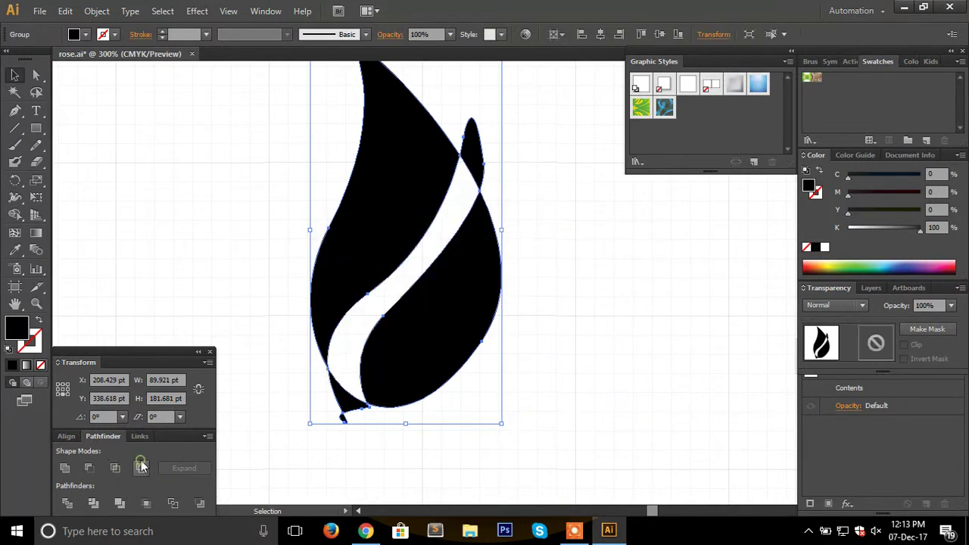
click(590, 349)
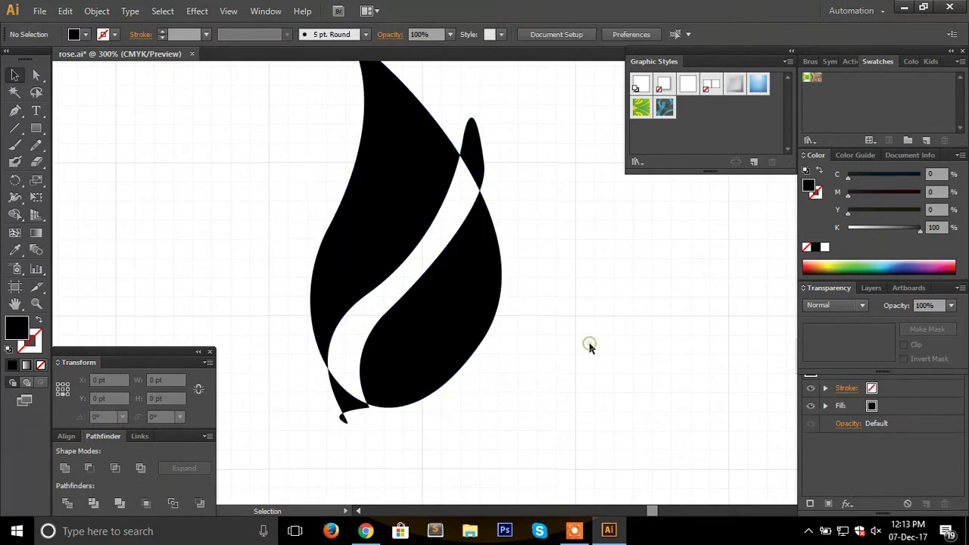
- Ungroup the split petal and delete the bottom tip, top-right sliver and tiny bottom fragment
click(352, 396)
right_click(483, 335)
right_click(463, 303)
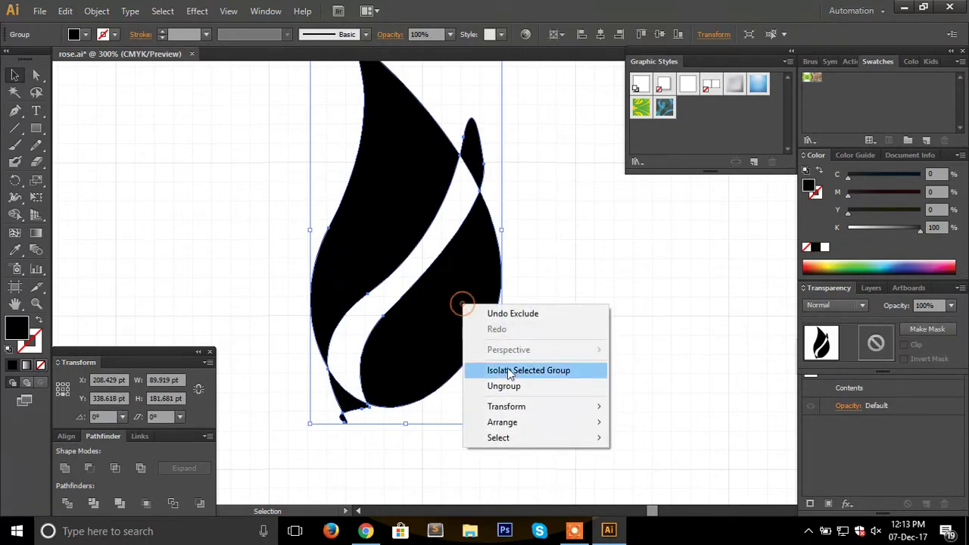
click(530, 386)
click(648, 342)
click(342, 397)
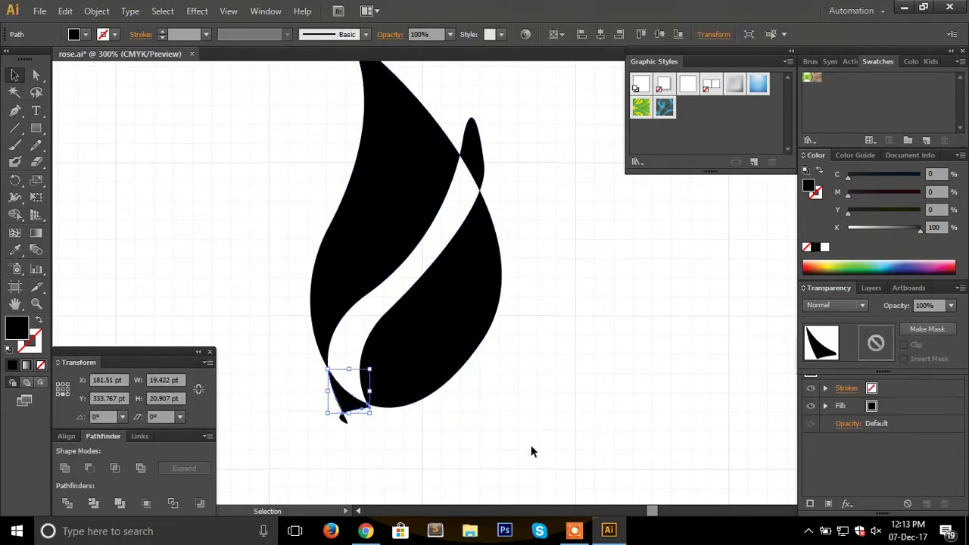
key(Delete)
click(476, 144)
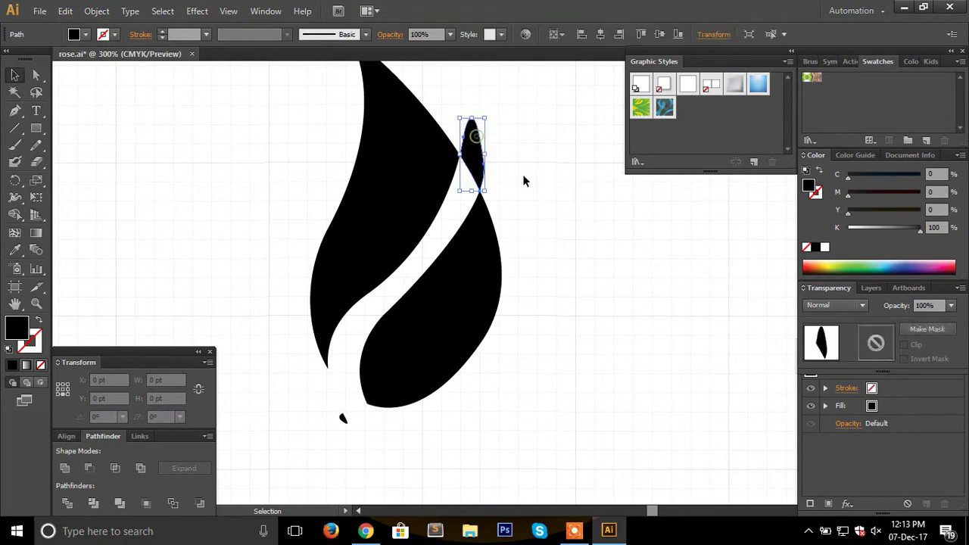
key(Delete)
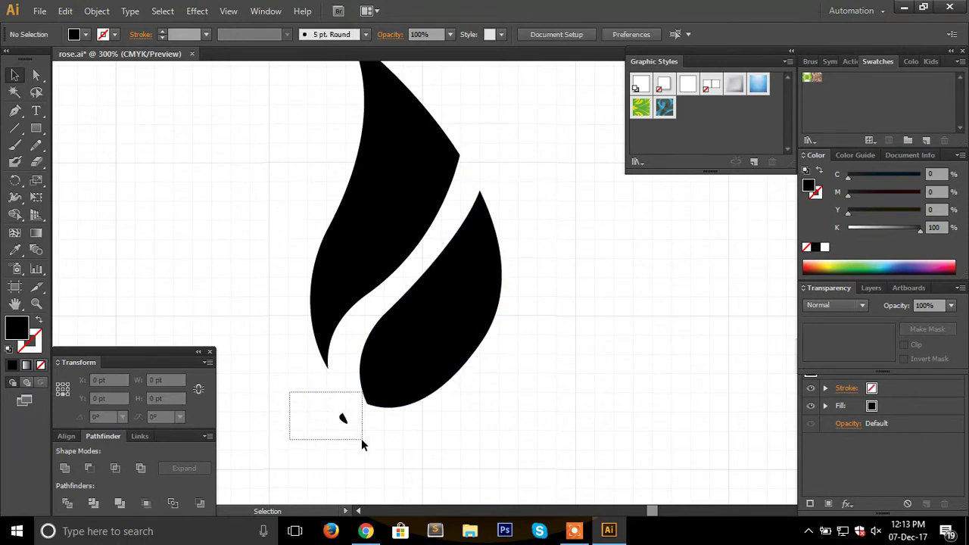
drag(321, 419, 363, 439)
key(Delete)
- Check the two remaining flame halves by selecting the whole flame and the lower half
alt+scroll(487, 428, down, 1)
scroll(487, 428, down, 1)
drag(314, 127, 622, 364)
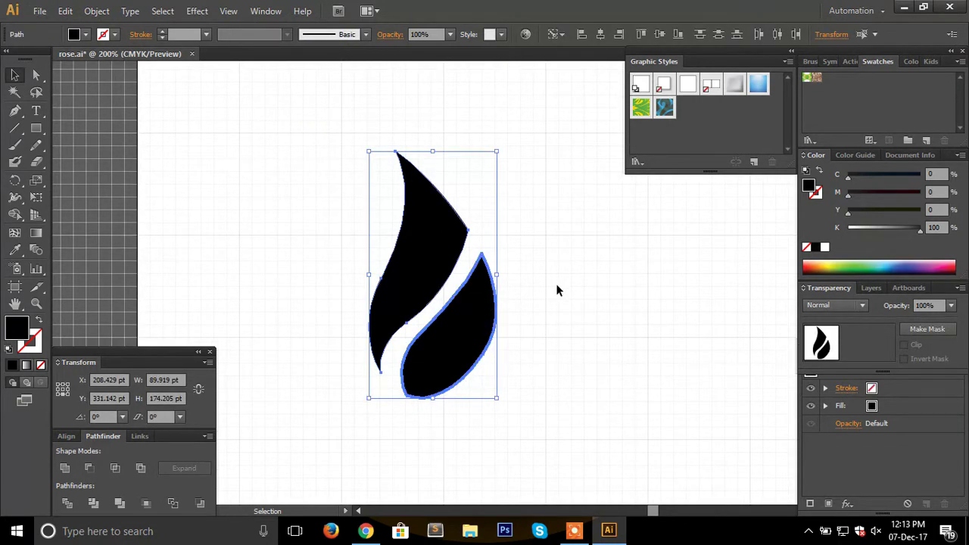
click(556, 286)
click(439, 242)
click(494, 302)
click(626, 362)
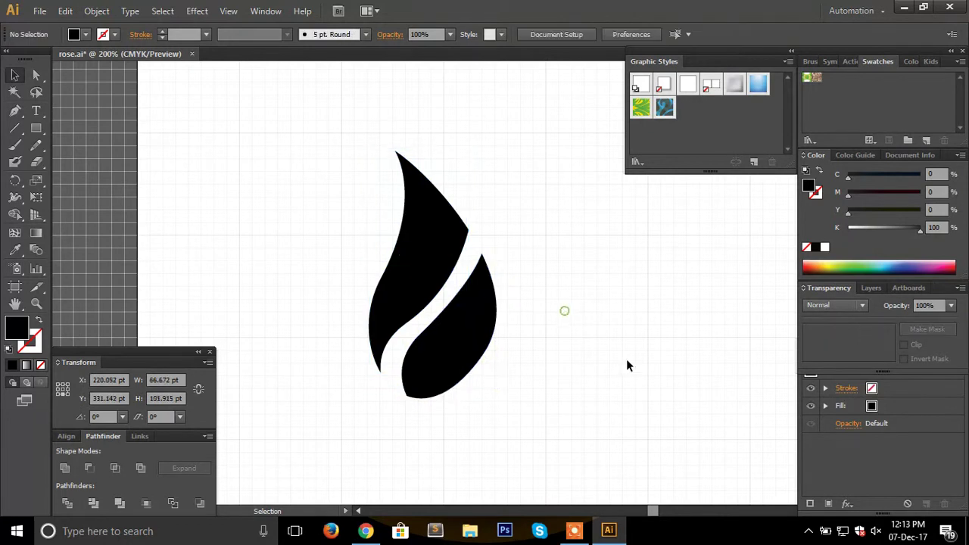
click(469, 362)
click(613, 389)
scroll(590, 375, down, 3)
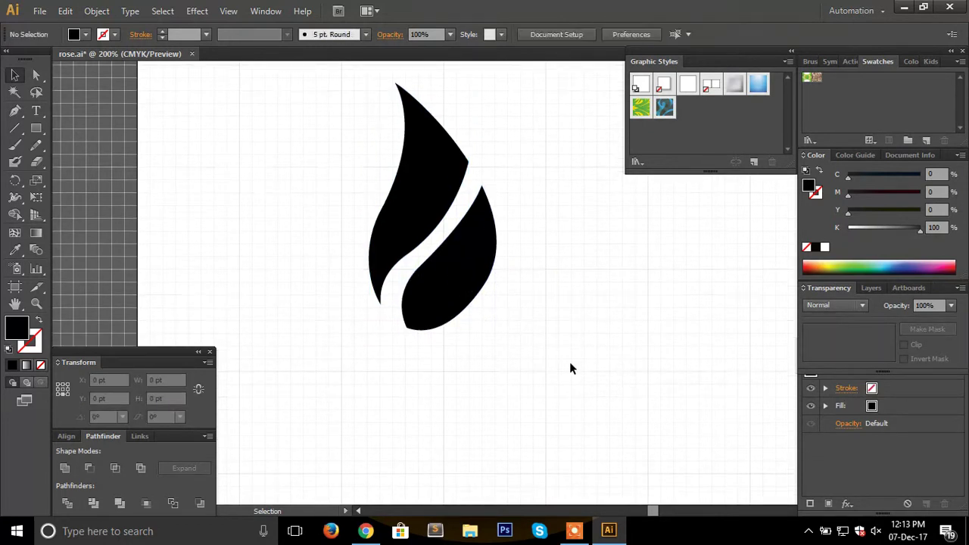
scroll(569, 362, down, 1)
click(15, 110)
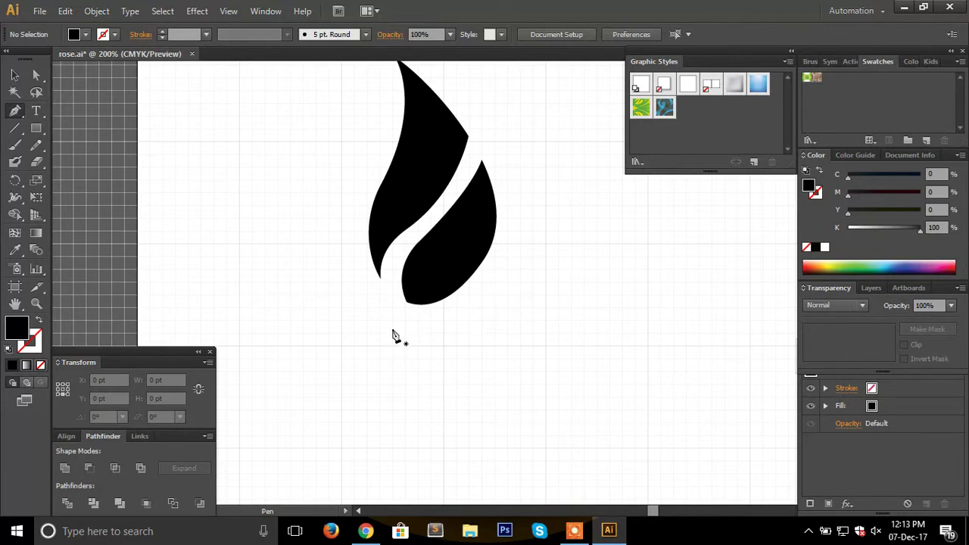
- Draw a closed curved tapering sliver below the flame with the Pen tool
drag(392, 333, 434, 349)
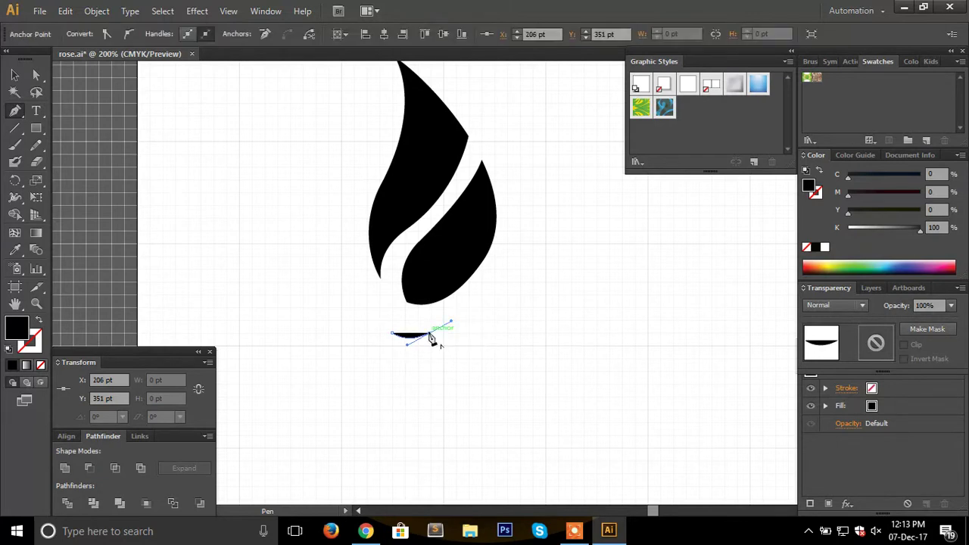
mouse_move(445, 460)
mouse_down()
mouse_move(500, 497)
mouse_move(508, 424)
mouse_up()
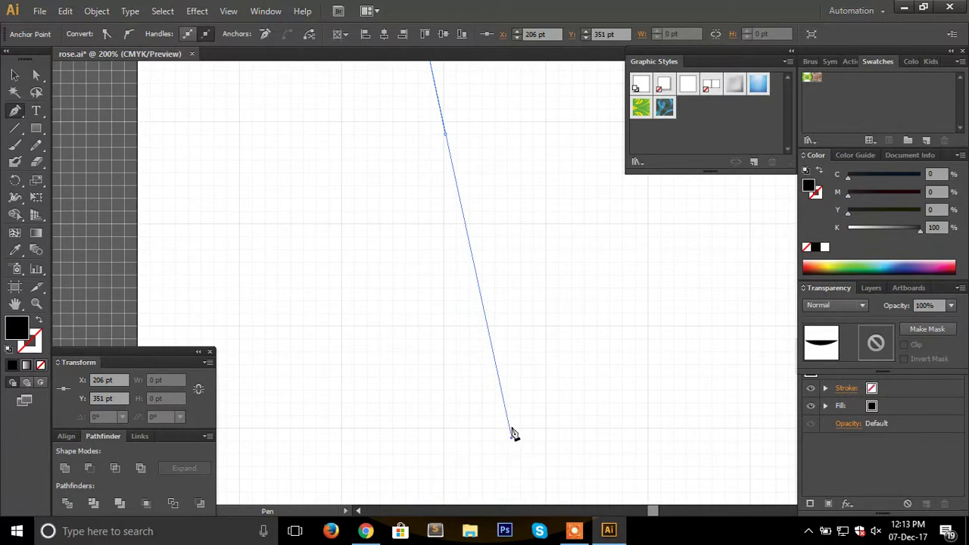
scroll(507, 424, up, 4)
key(ctrl+z)
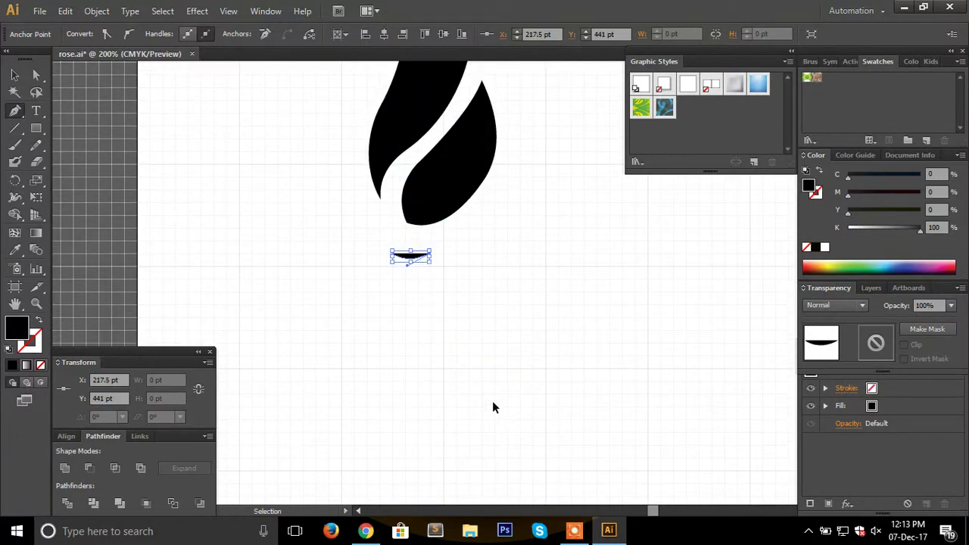
drag(430, 370, 478, 411)
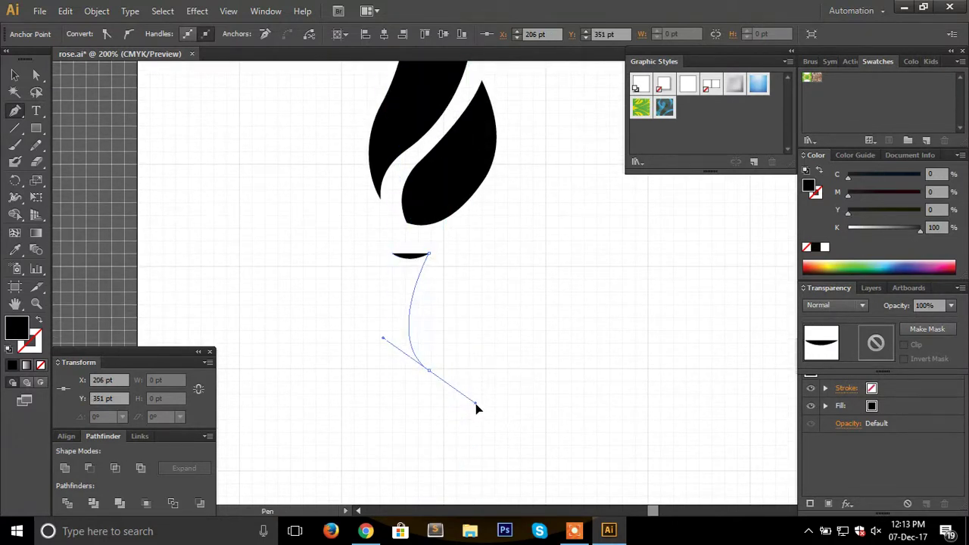
click(430, 371)
drag(391, 255, 403, 191)
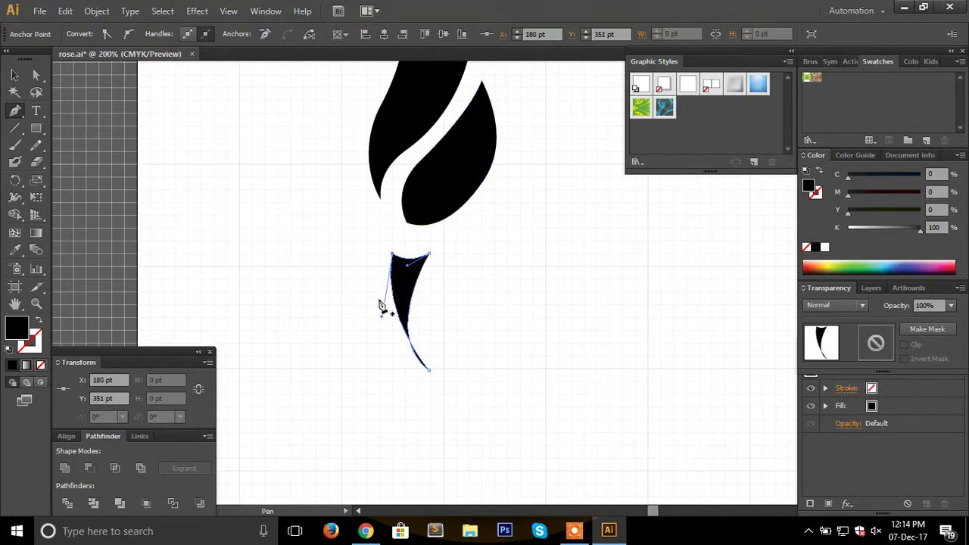
- Bow the sliver's left edge outward and position it just below the split petals
click(36, 75)
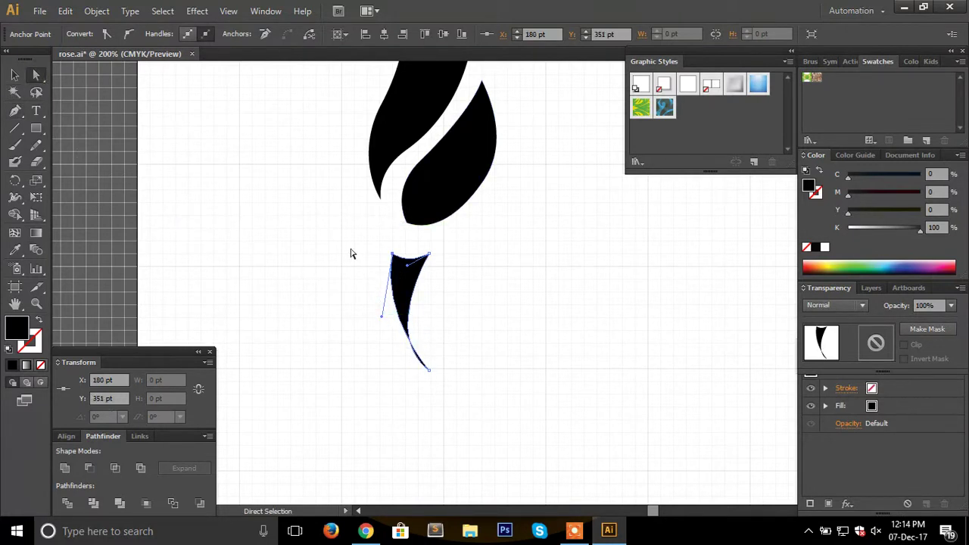
drag(382, 317, 350, 317)
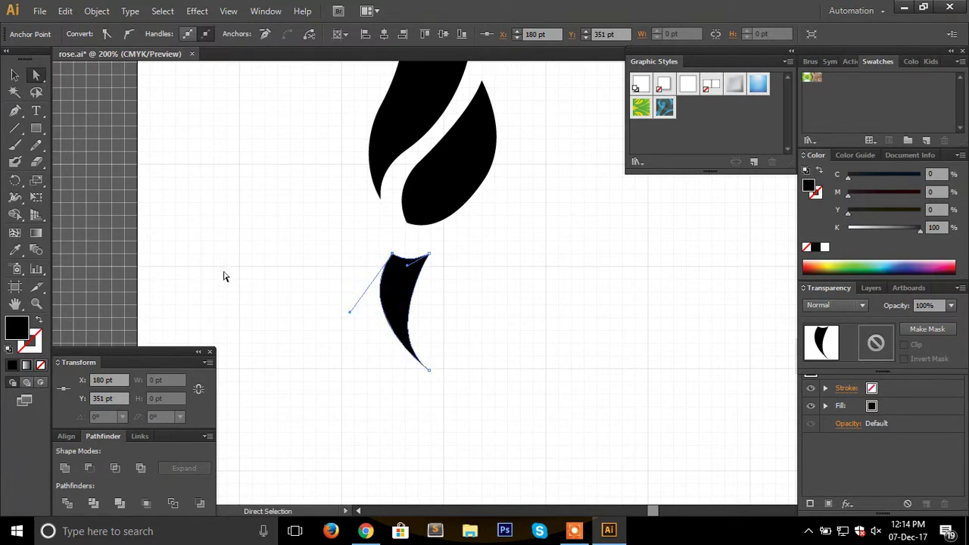
click(15, 75)
click(258, 166)
drag(401, 311, 405, 292)
click(535, 306)
key(ctrl+minus)
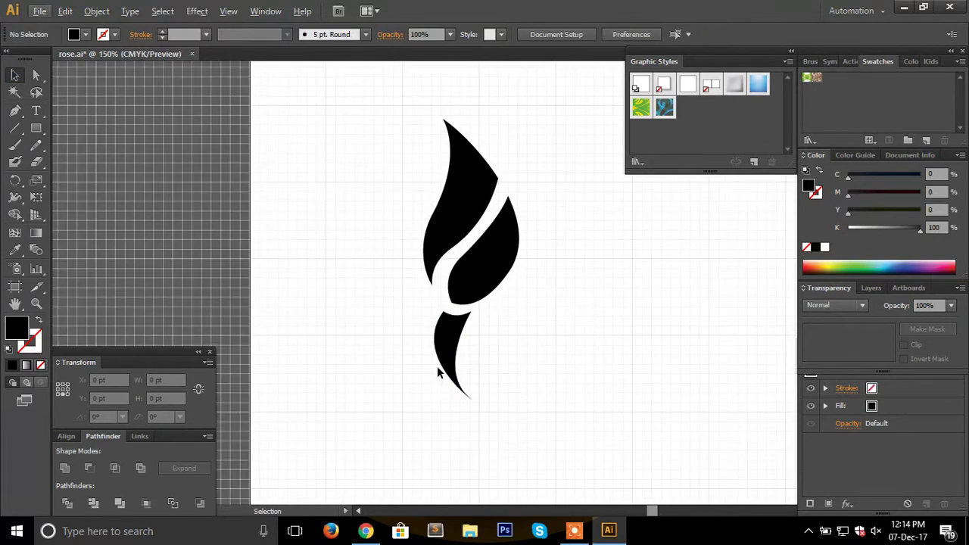
drag(452, 354, 451, 363)
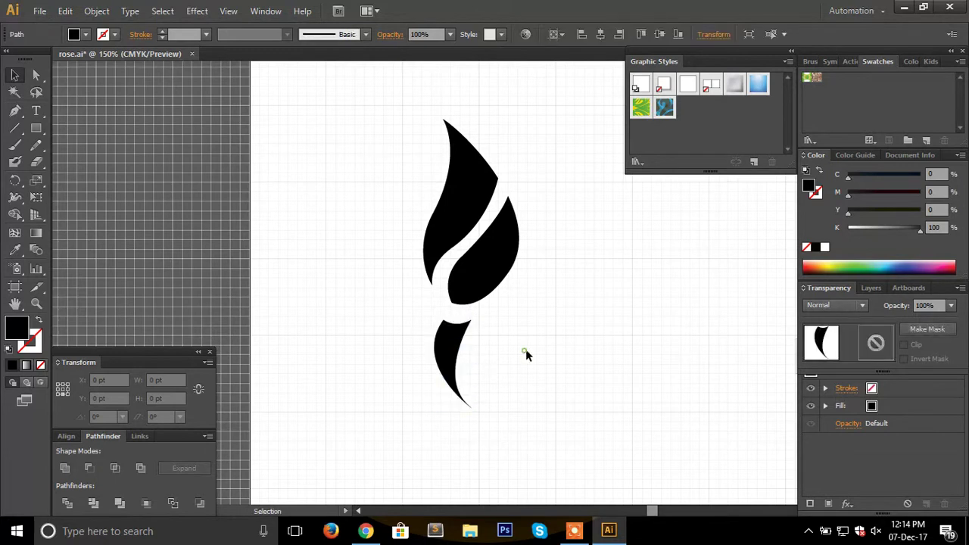
- Draw a thin closed crescent leaf curving up to the right from the stem base
scroll(525, 349, down, 2)
click(15, 110)
click(469, 348)
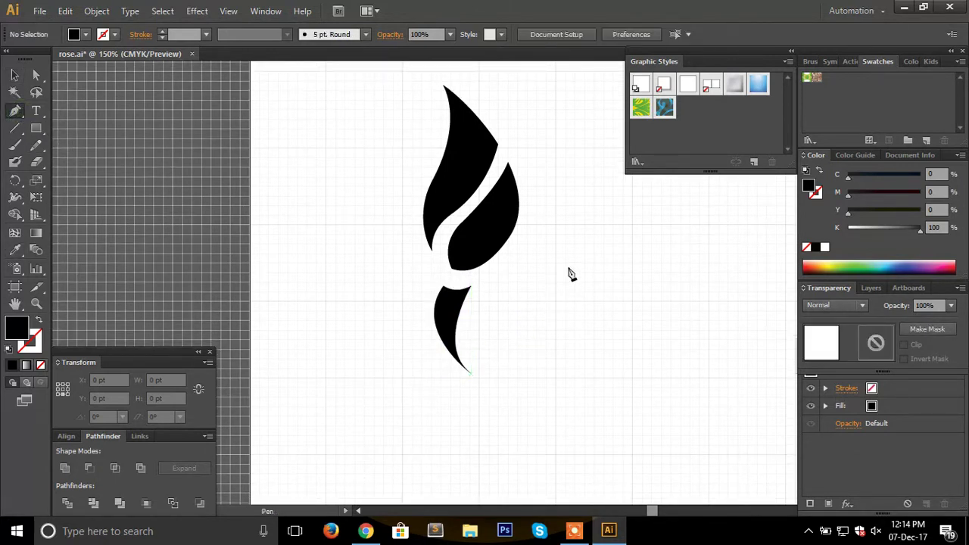
drag(567, 267, 688, 256)
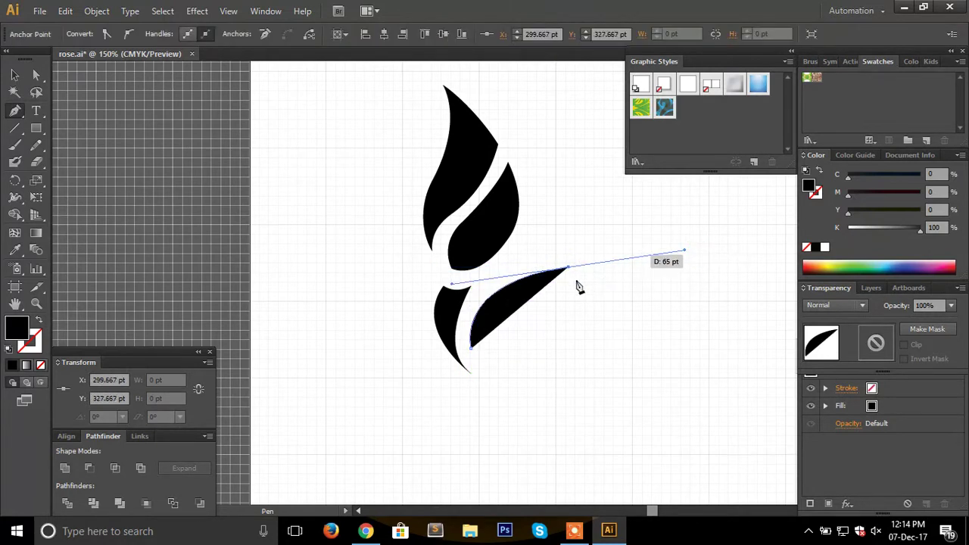
click(568, 268)
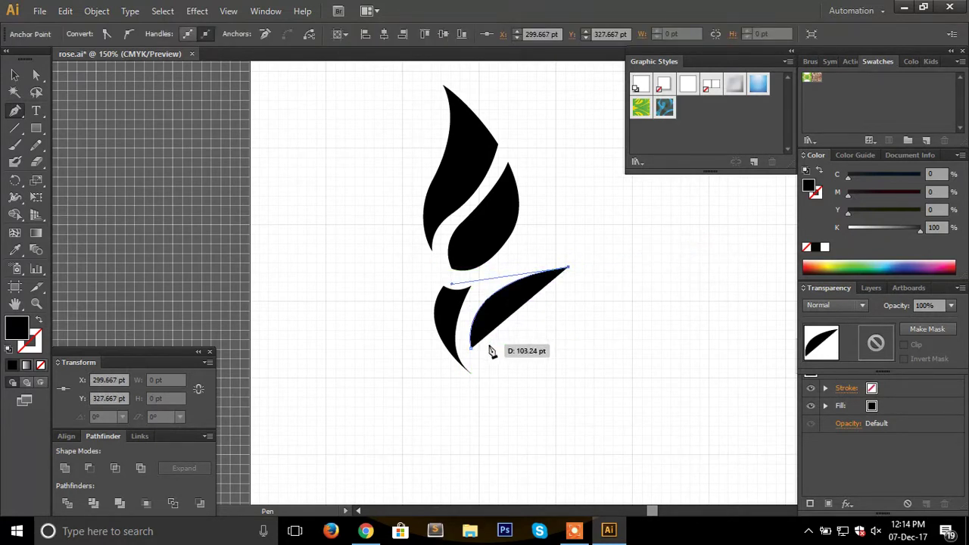
drag(471, 348, 459, 413)
- Deselect the right leaf and begin a new Pen path near the stem base
click(15, 74)
click(227, 243)
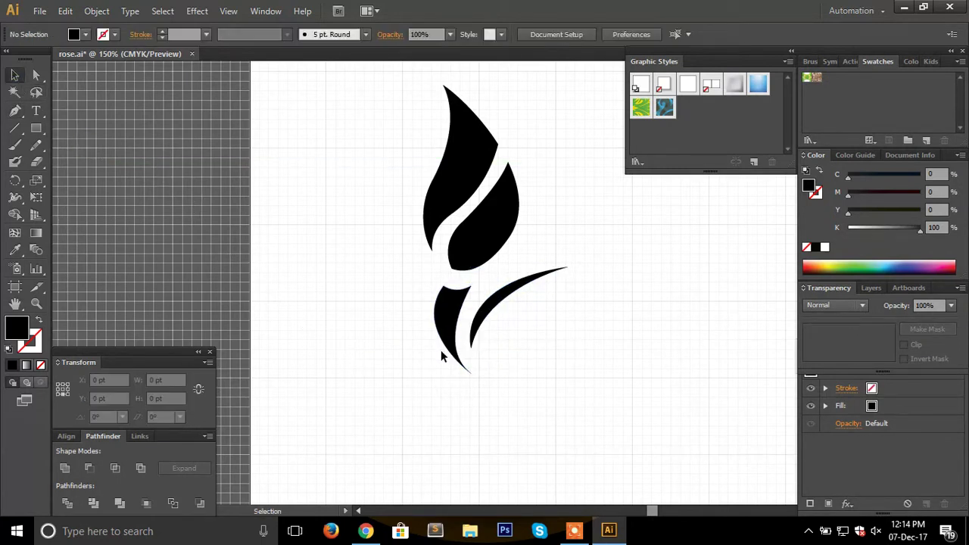
click(15, 110)
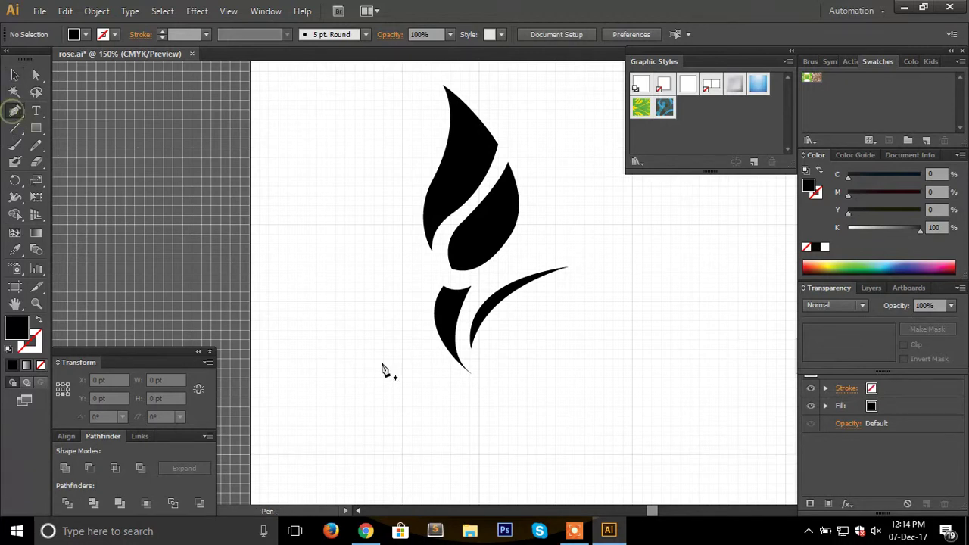
click(440, 349)
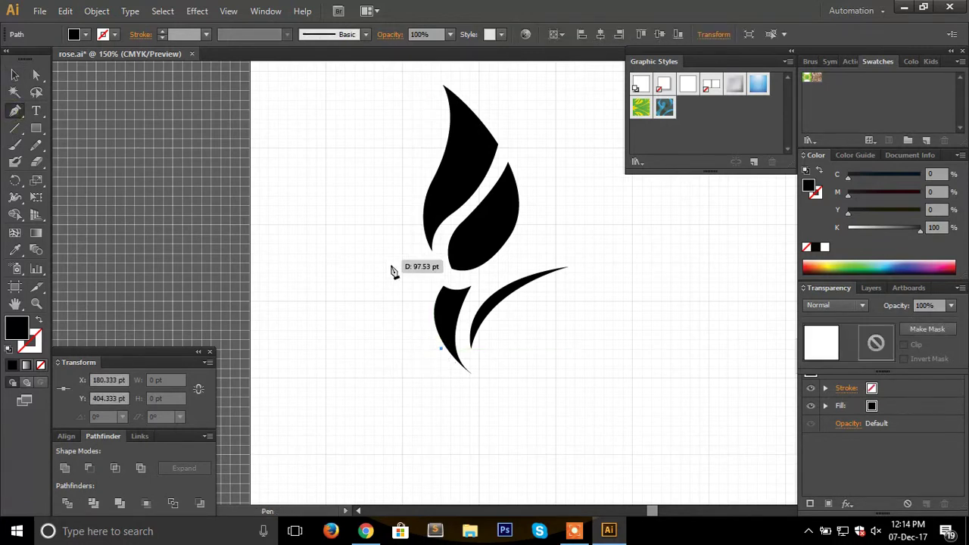
- Shape an S-curved leaf edge rising to a tip at the upper left of the stem
click(407, 300)
mouse_move(408, 283)
mouse_down()
mouse_move(398, 249)
mouse_move(397, 260)
mouse_up()
click(410, 304)
drag(345, 218, 353, 246)
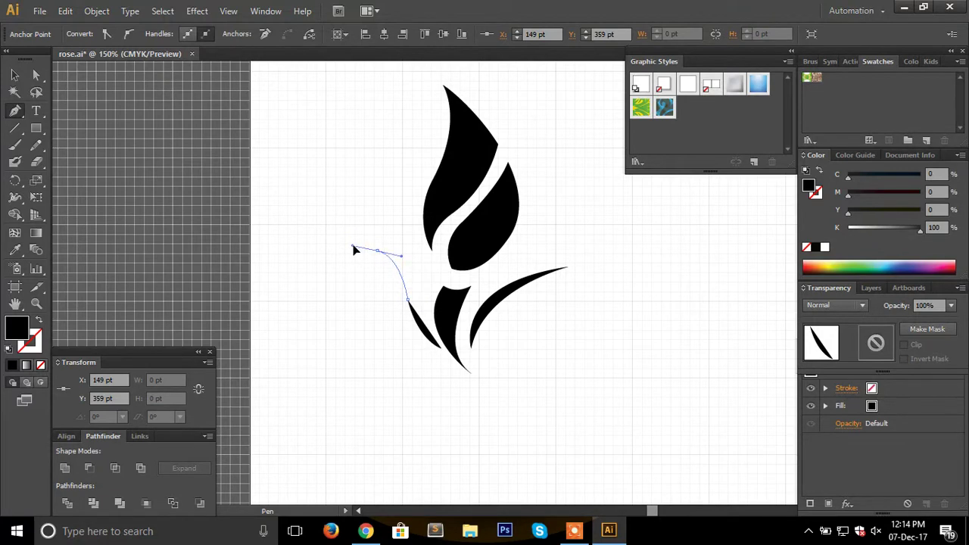
drag(351, 305, 434, 368)
mouse_move(408, 301)
mouse_down()
mouse_move(444, 409)
mouse_move(385, 277)
mouse_move(398, 260)
mouse_move(383, 255)
mouse_move(459, 368)
mouse_move(405, 325)
mouse_up()
mouse_move(361, 244)
mouse_down()
mouse_move(280, 231)
mouse_move(309, 250)
mouse_move(318, 241)
mouse_move(362, 250)
mouse_move(400, 307)
mouse_move(395, 330)
mouse_up()
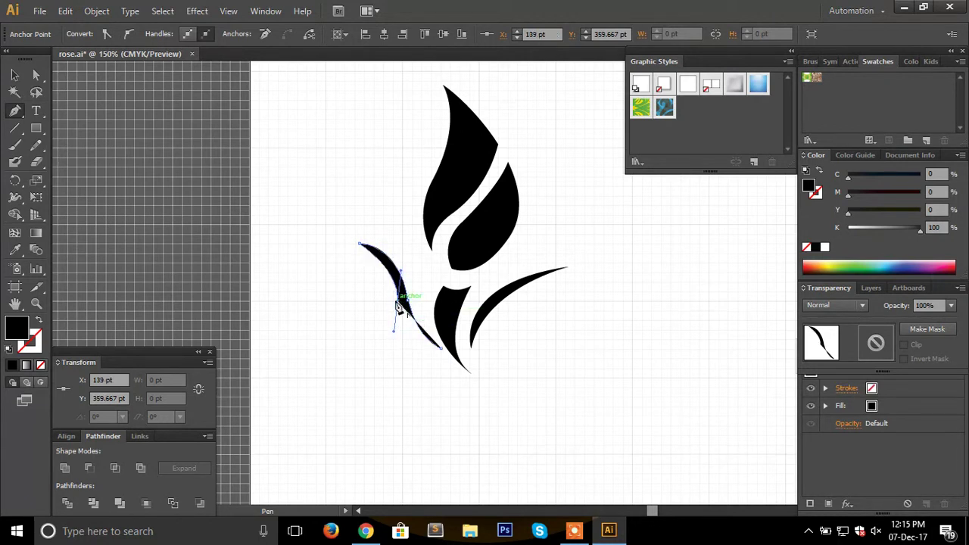
- Curve the leaf's lower edge back to the stem, close it, and move it left
click(397, 303)
drag(441, 346, 445, 350)
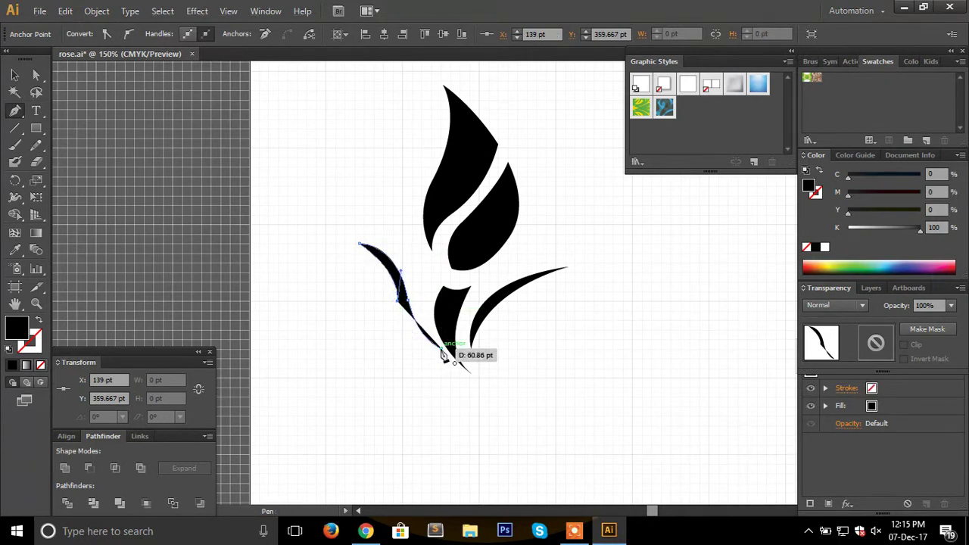
click(359, 243)
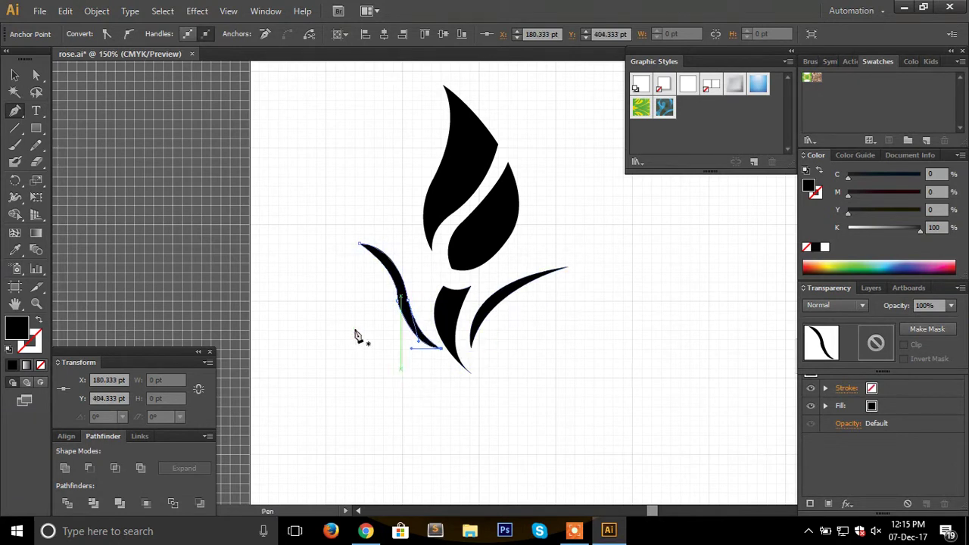
click(14, 74)
click(170, 190)
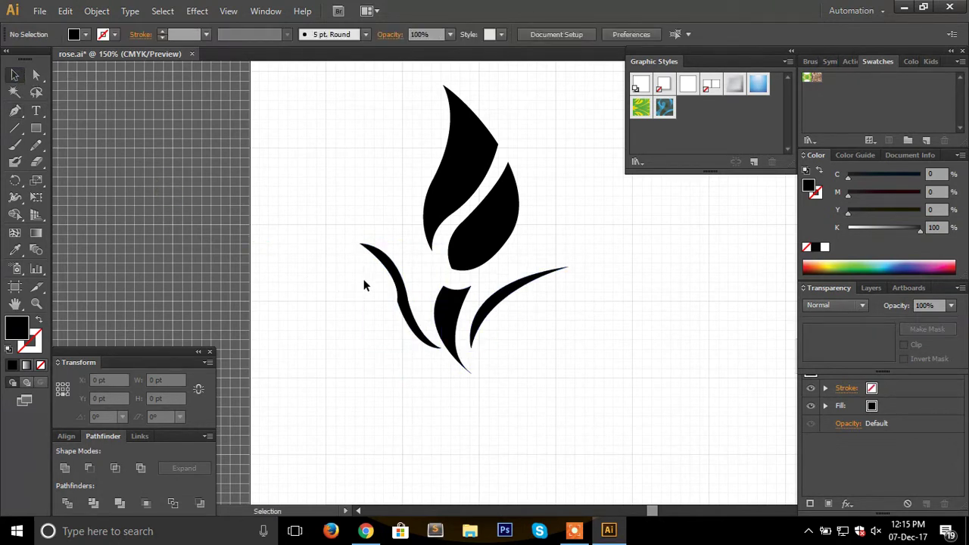
drag(401, 280, 348, 280)
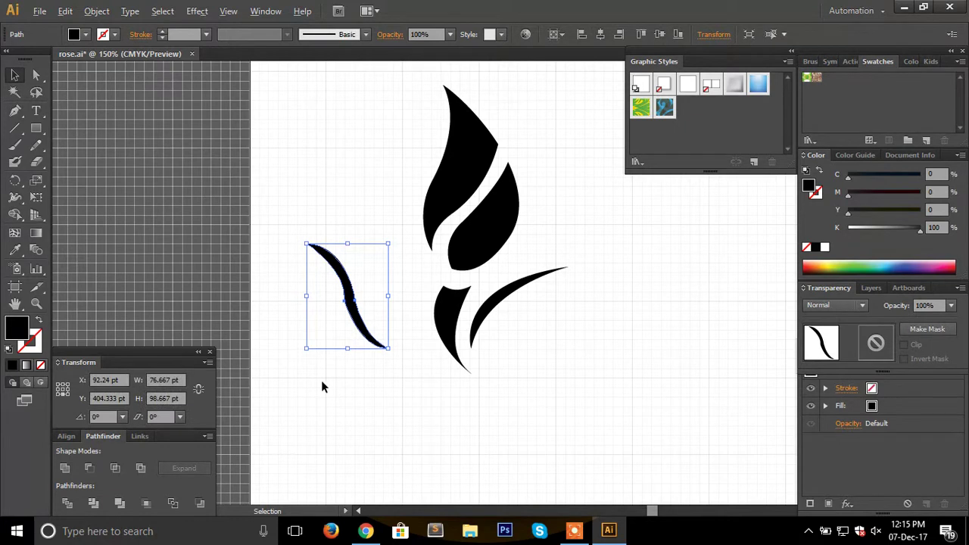
- Adjust the left leaf's anchors to refine its upper curve and thin its lower curve
scroll(310, 348, up, 3)
click(36, 74)
drag(376, 207, 413, 250)
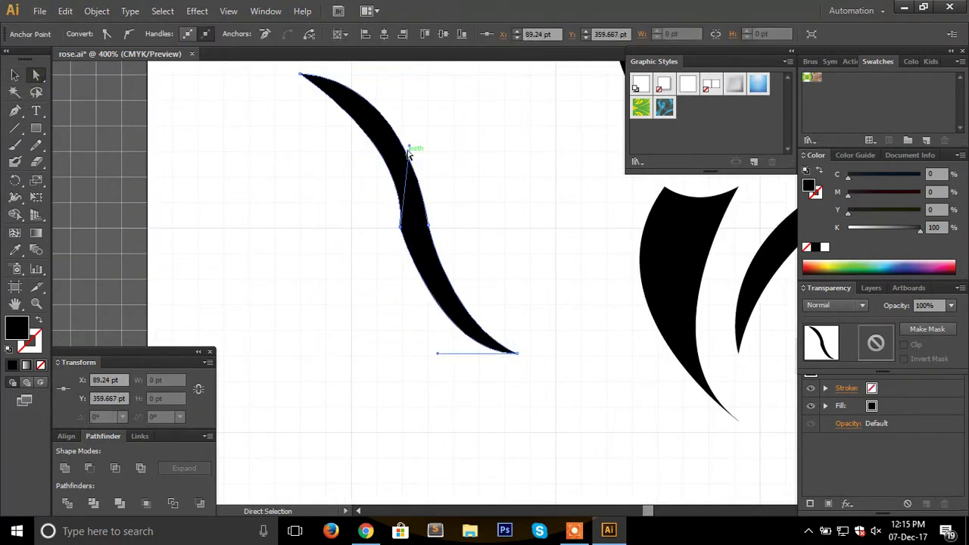
drag(409, 150, 401, 137)
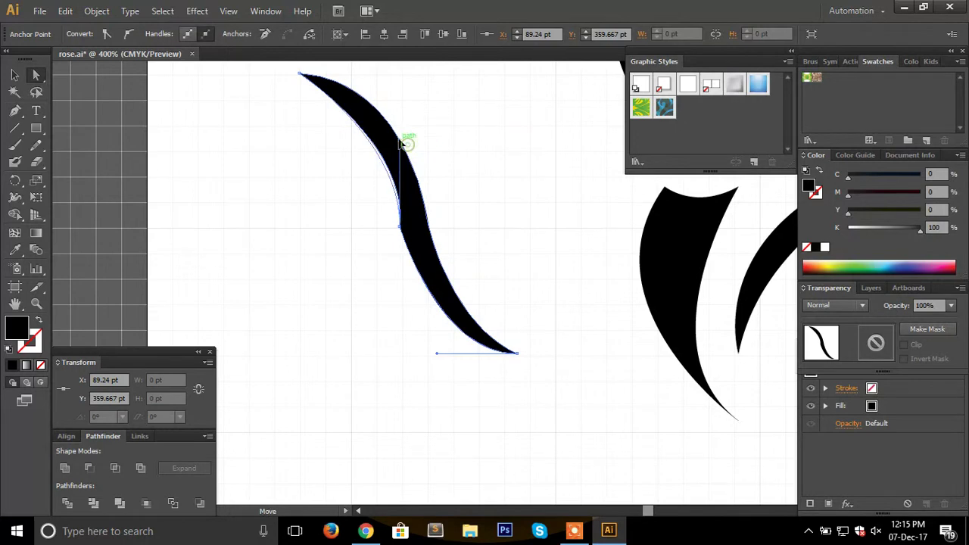
click(316, 237)
drag(378, 211, 412, 232)
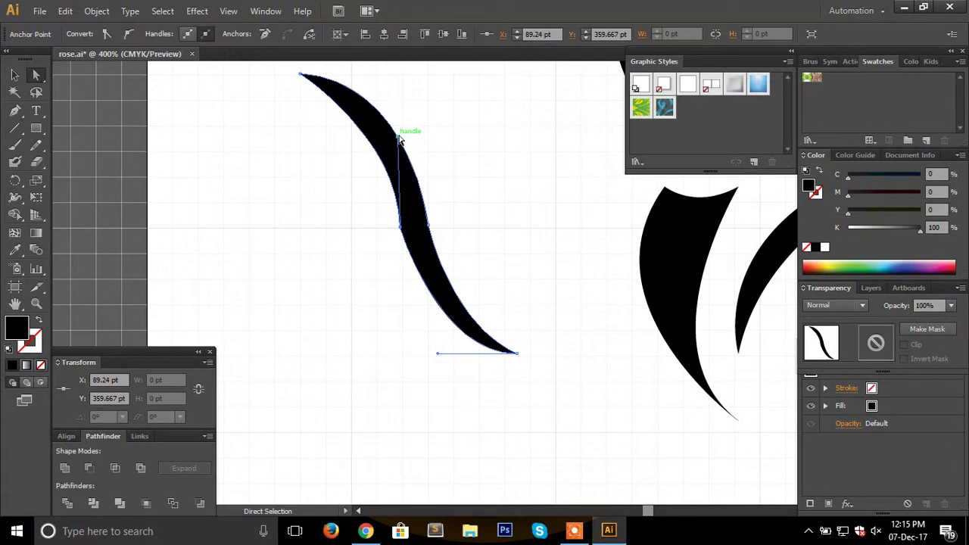
drag(400, 140, 389, 137)
click(326, 245)
mouse_move(476, 178)
mouse_down()
mouse_move(444, 238)
mouse_move(431, 250)
mouse_move(421, 239)
mouse_up()
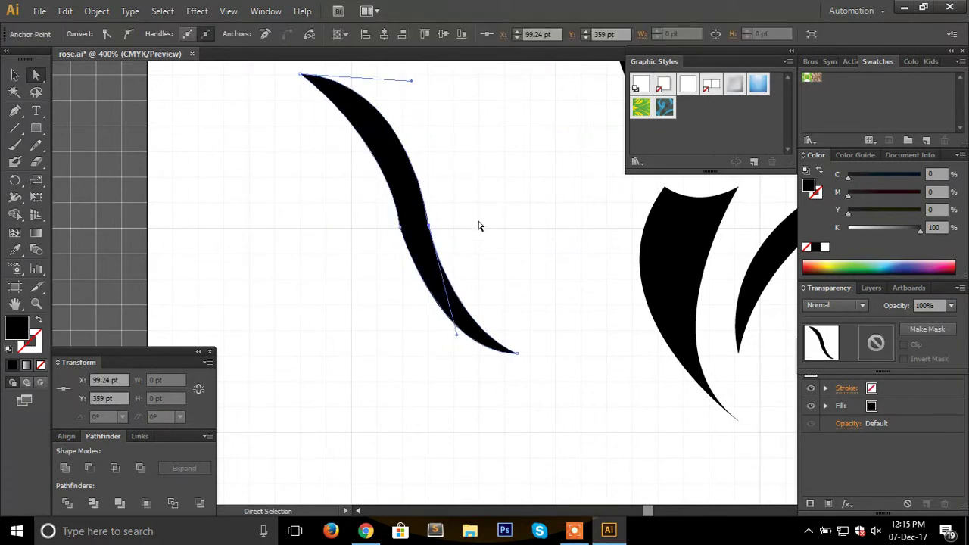
drag(457, 333, 476, 326)
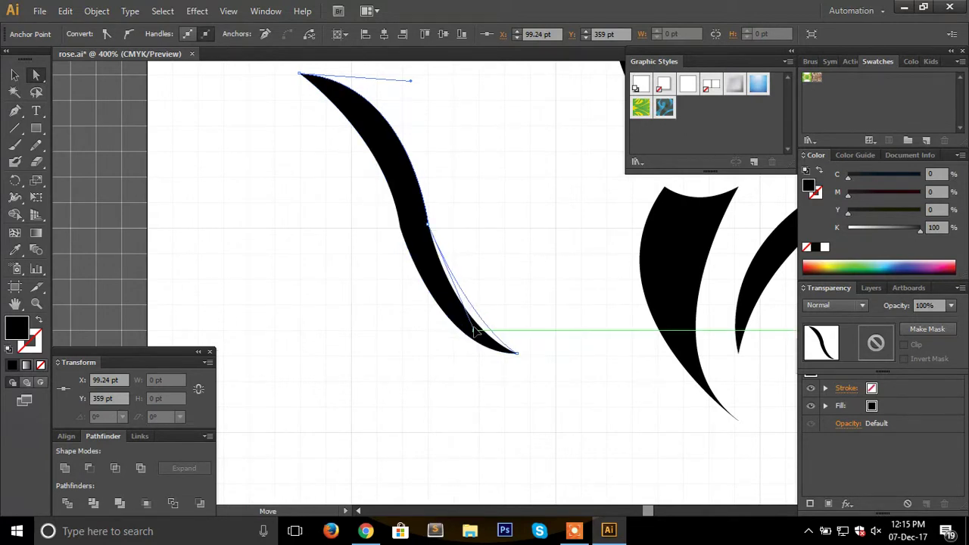
click(418, 353)
- Move the left leaf so its lower tip meets the stem base
scroll(346, 343, up, 1)
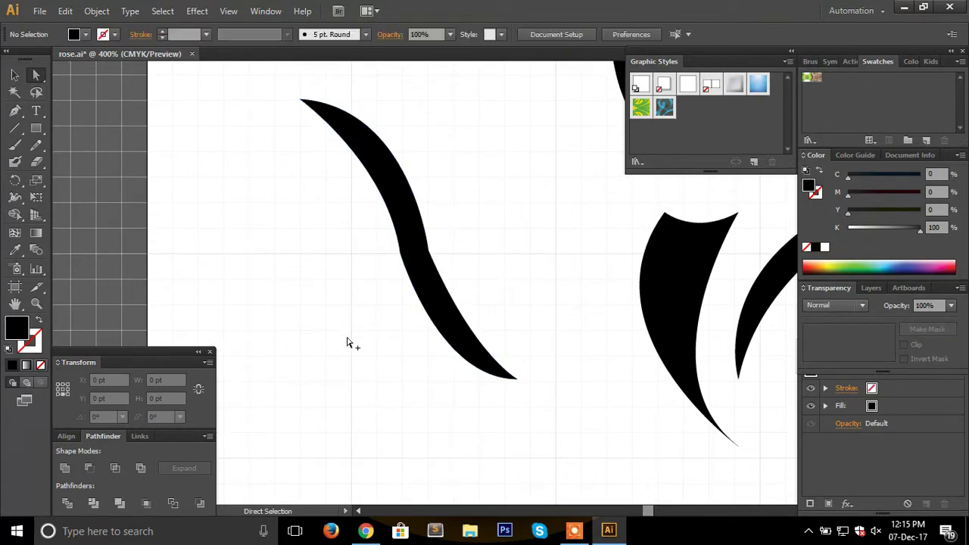
scroll(348, 343, down, 1)
scroll(348, 343, down, 1)
drag(368, 320, 395, 327)
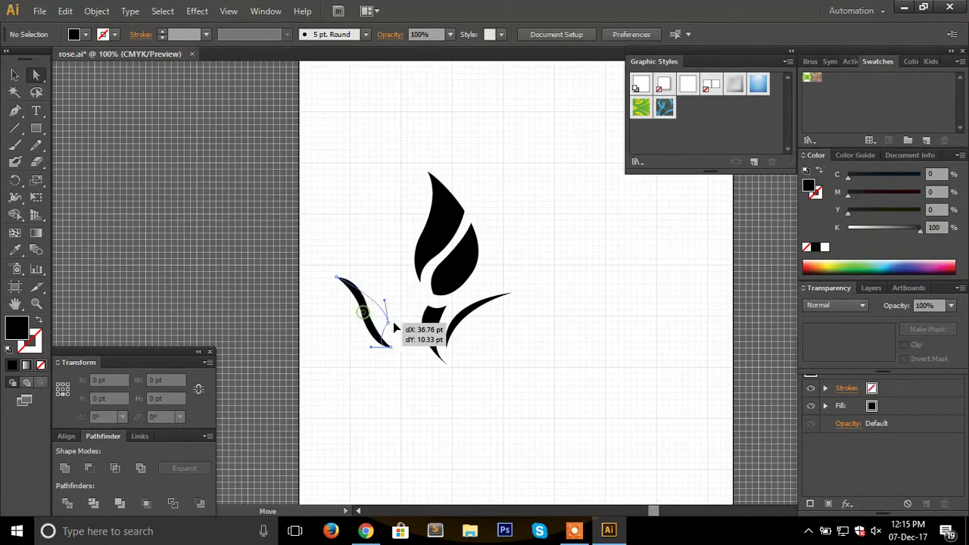
key(ctrl+z)
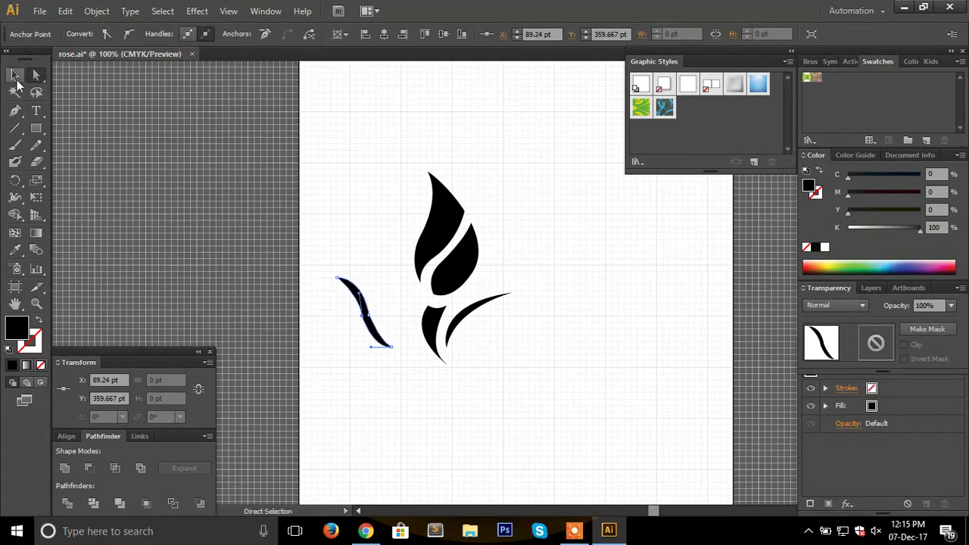
click(14, 75)
click(299, 260)
drag(369, 321, 409, 315)
click(382, 356)
scroll(411, 376, up, 1)
mouse_move(402, 277)
mouse_down()
mouse_move(399, 286)
mouse_move(395, 277)
mouse_up()
- Select both split petals together
click(389, 314)
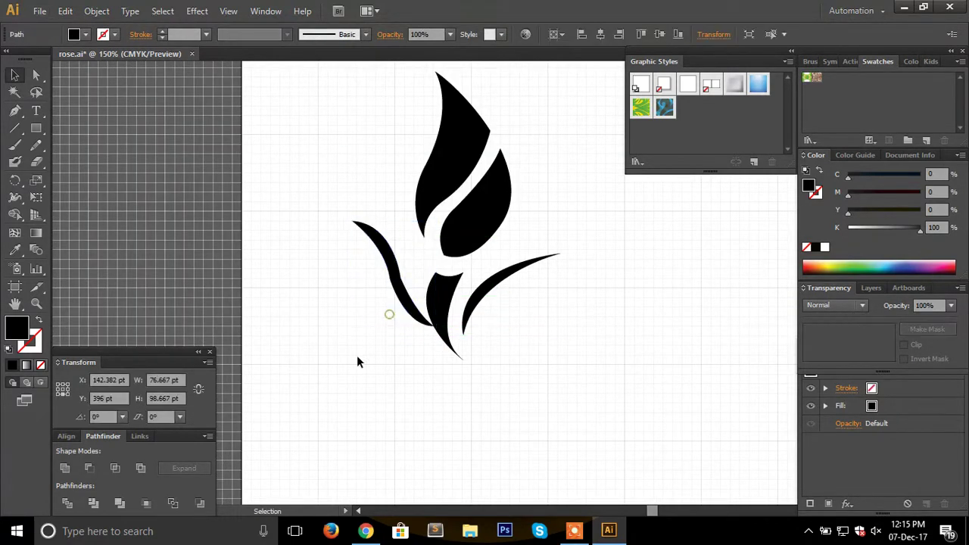
scroll(385, 376, up, 3)
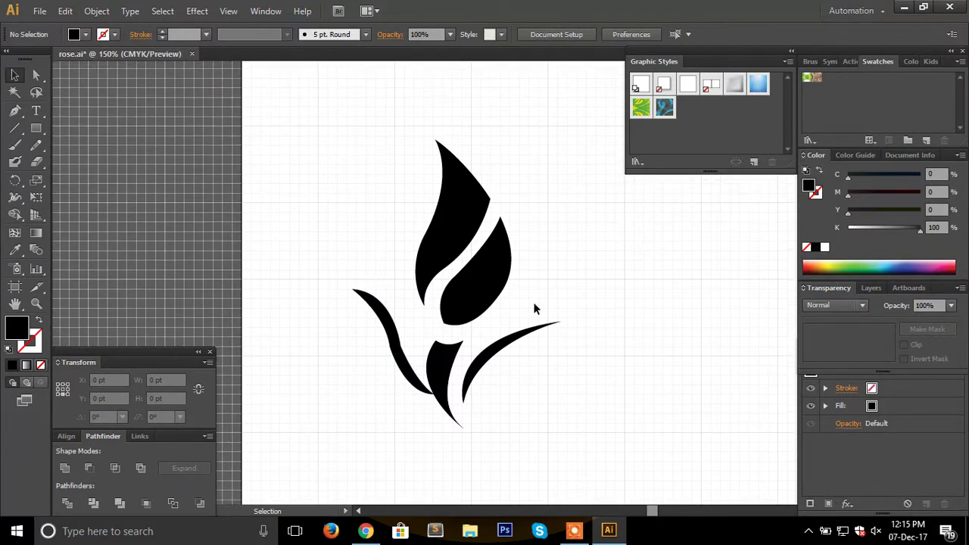
click(474, 217)
shift+click(503, 258)
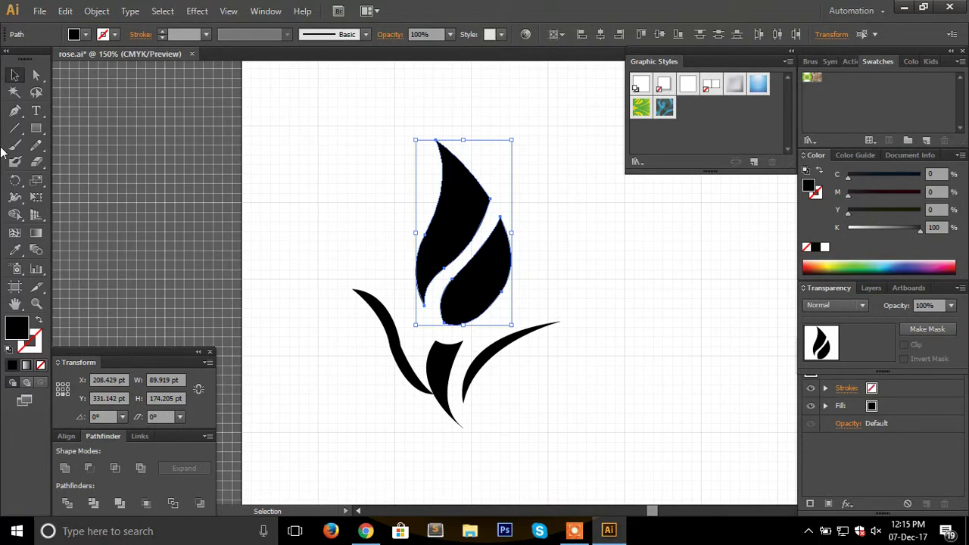
- Give the petals a linear Orange-Yellow preset gradient from the Gradient panel
click(36, 233)
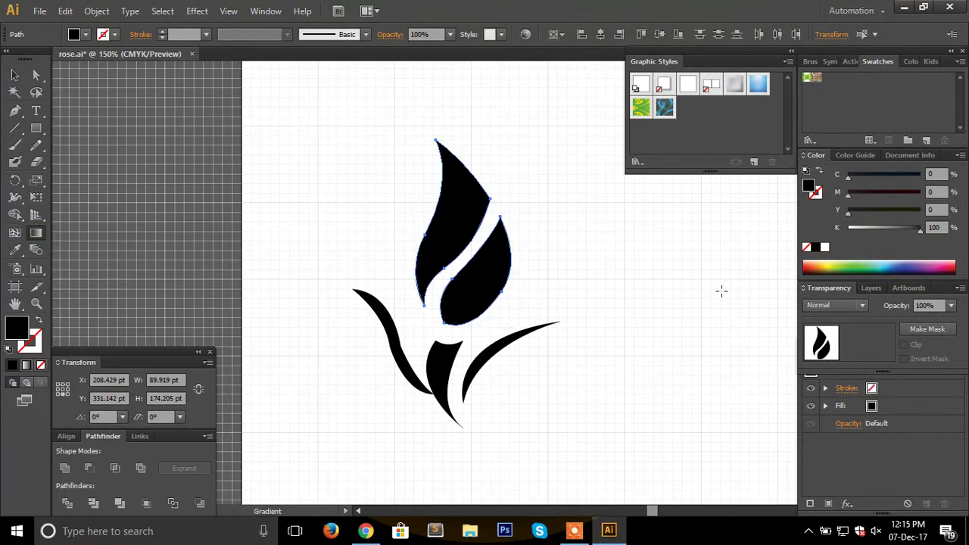
click(261, 10)
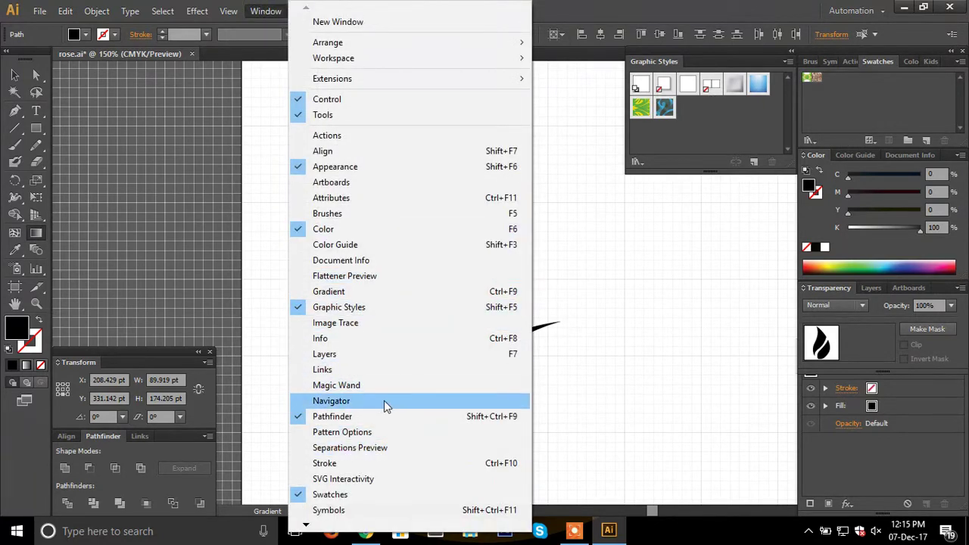
click(371, 294)
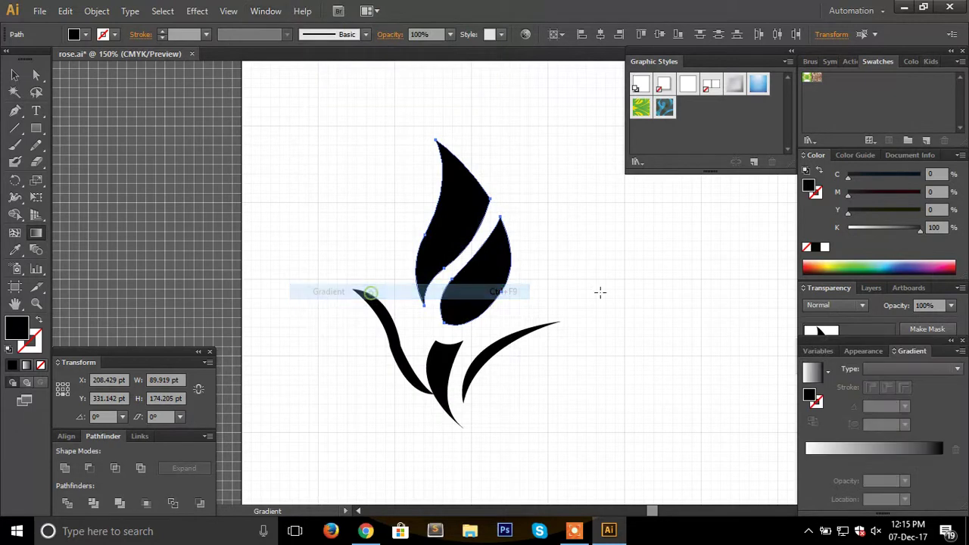
click(866, 449)
click(827, 371)
click(765, 423)
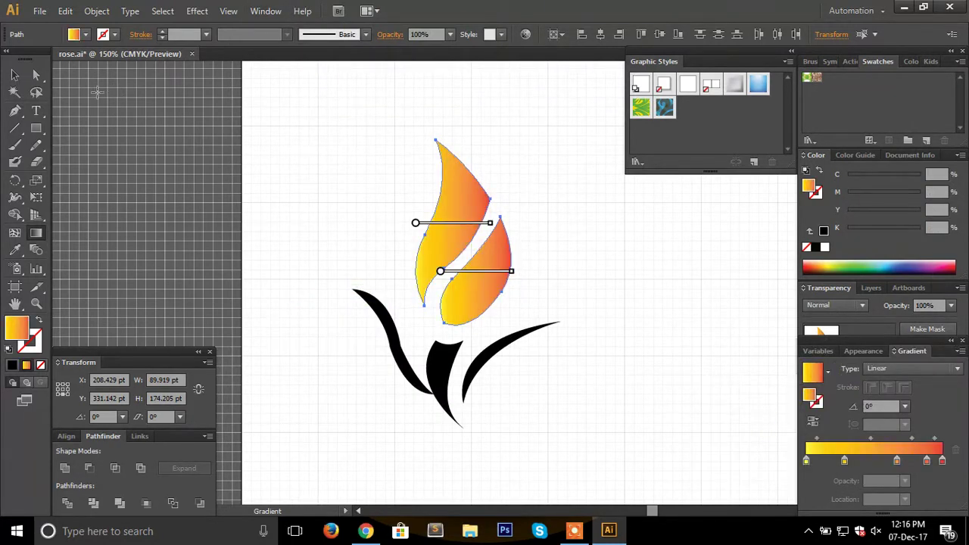
- Return to the Selection tool and select the black middle leaf
click(16, 76)
scroll(246, 216, down, 3)
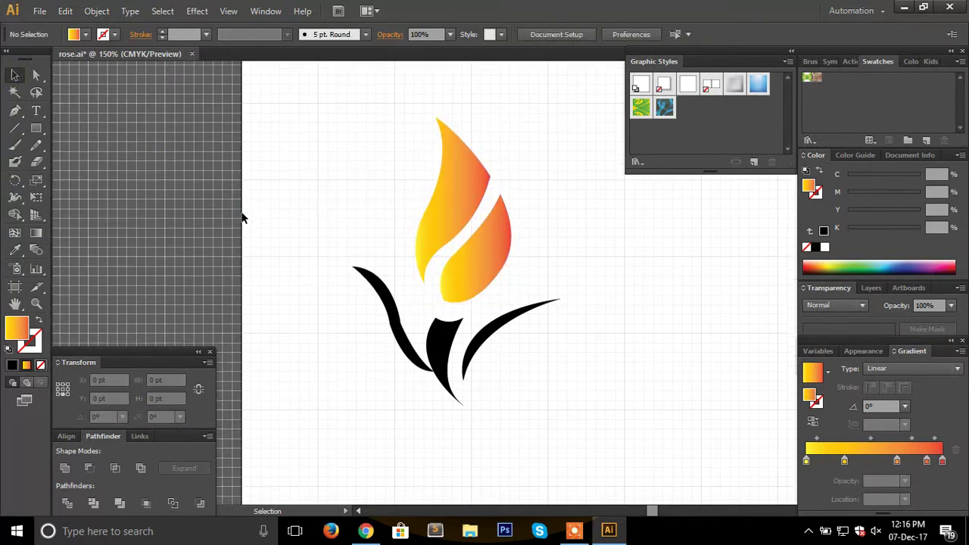
click(443, 322)
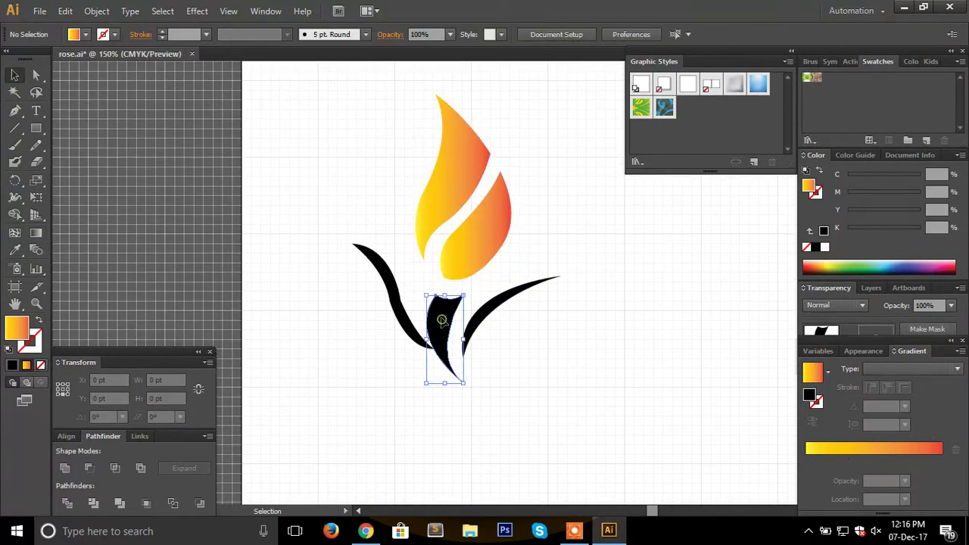
- Colour the middle and left leaves green and the right leaf a deeper green
click(860, 264)
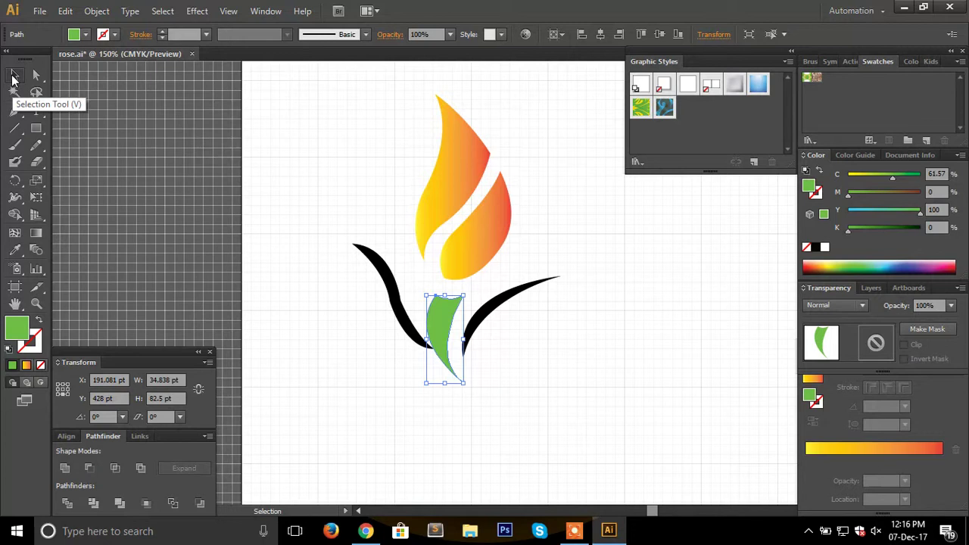
click(230, 215)
click(389, 280)
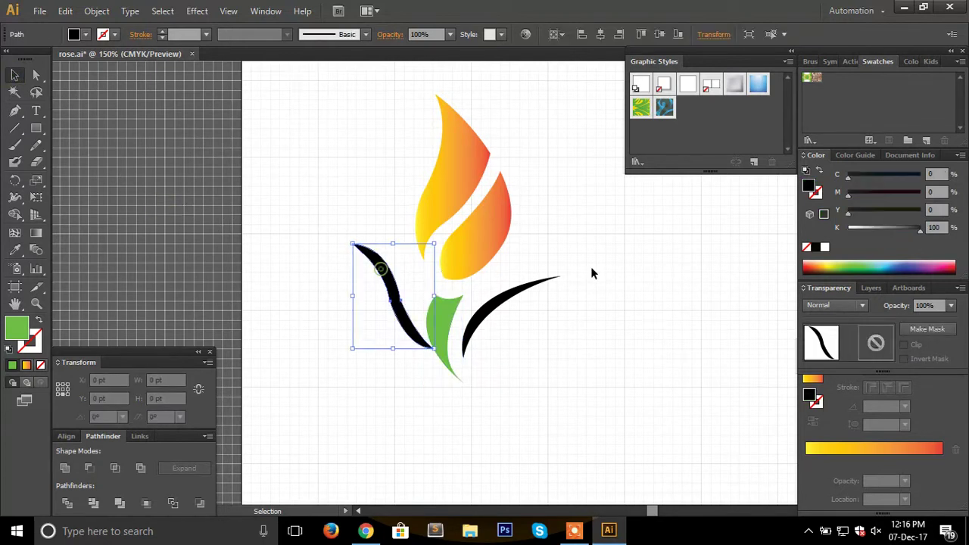
click(856, 266)
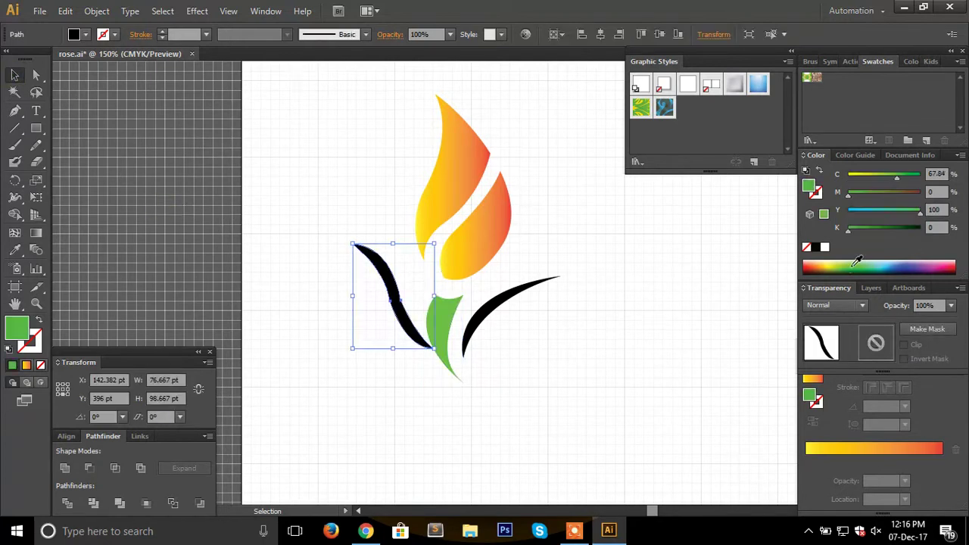
click(524, 295)
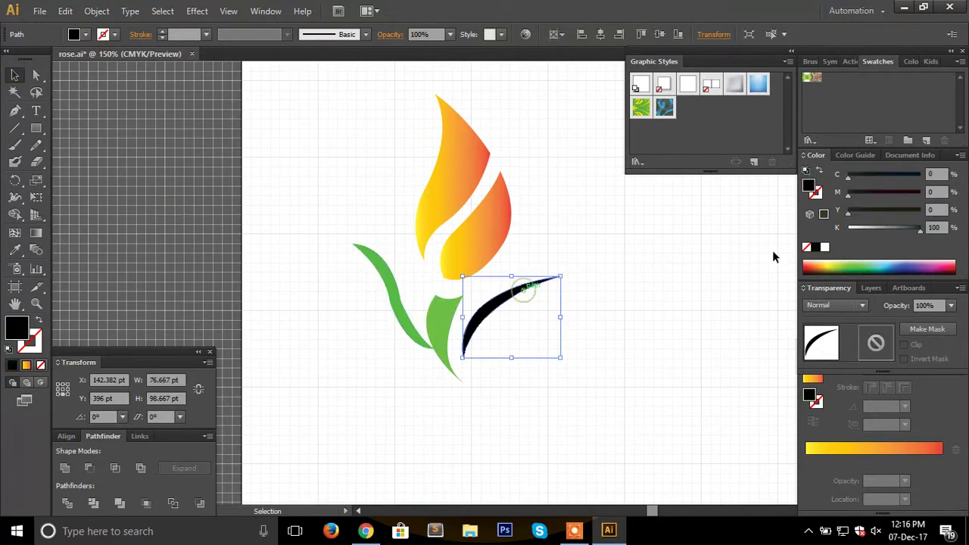
click(854, 265)
click(150, 183)
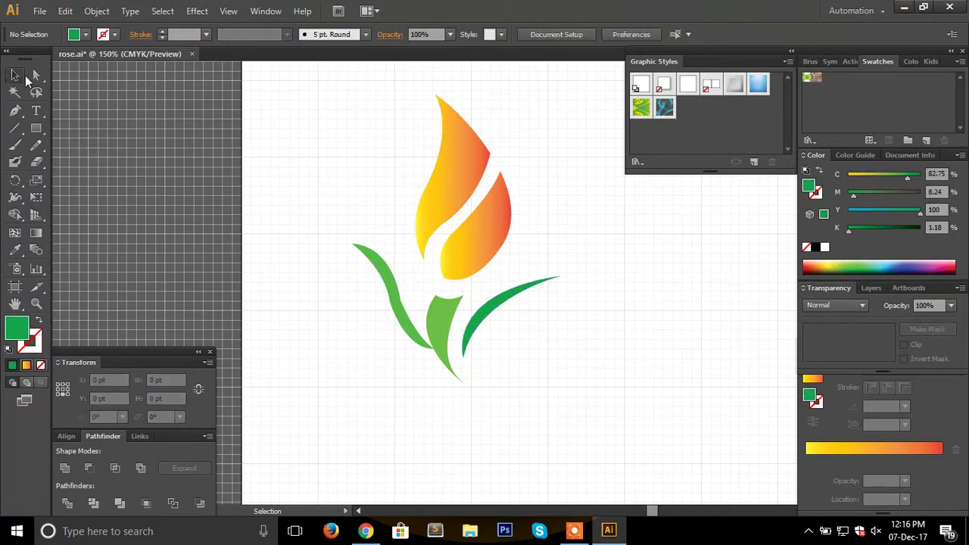
- Marquee-select both petals together
drag(394, 138, 537, 232)
click(632, 231)
drag(393, 157, 530, 244)
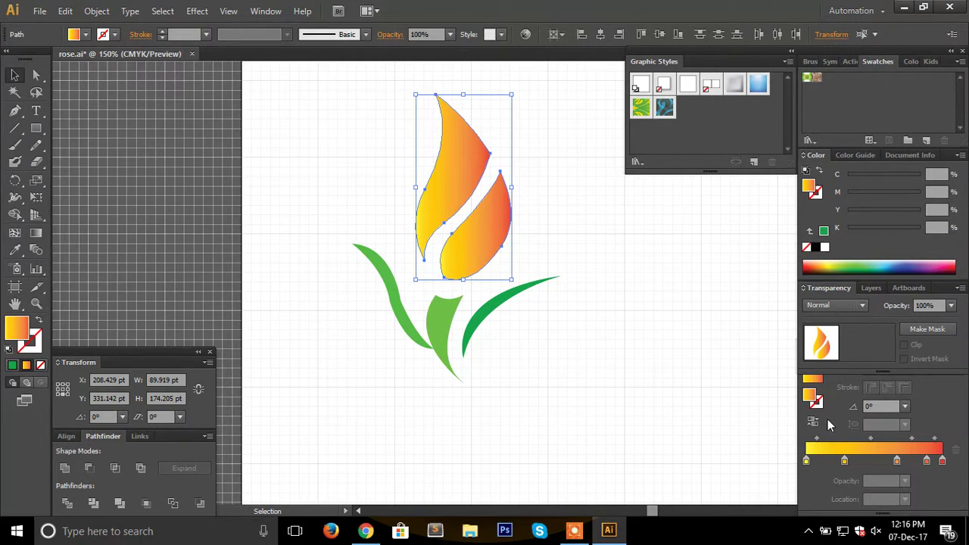
- Try Multiply blend mode on the petals, revert to Normal, and fill them solid pink
click(851, 307)
click(829, 73)
click(851, 305)
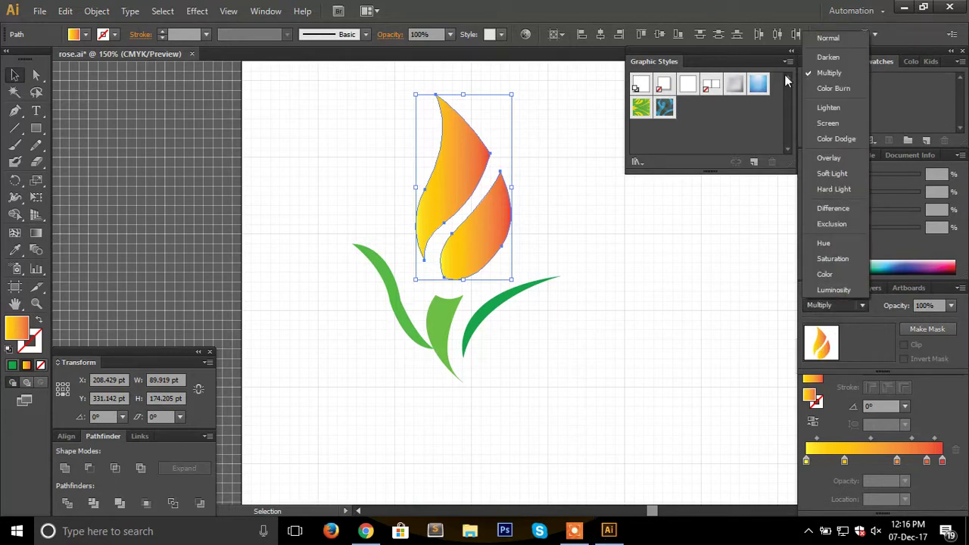
click(829, 39)
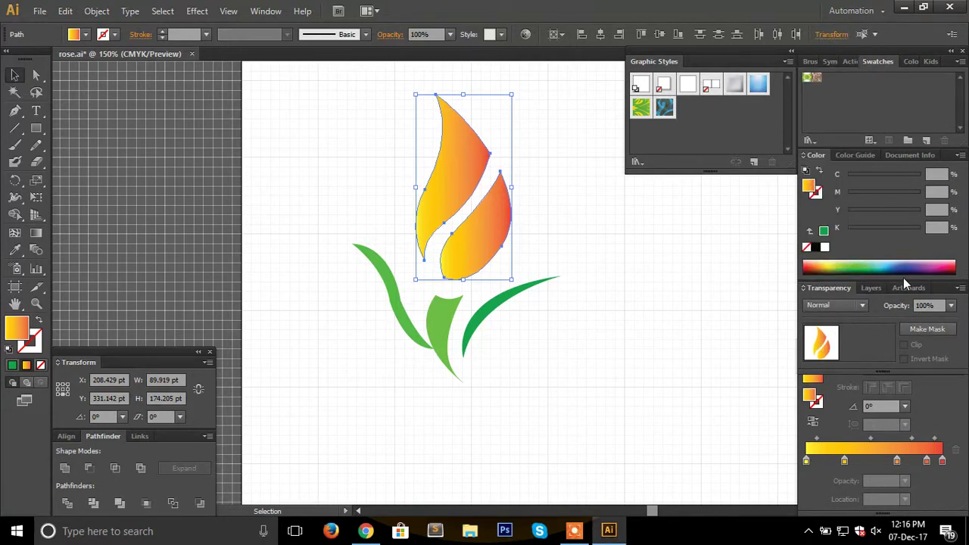
click(940, 263)
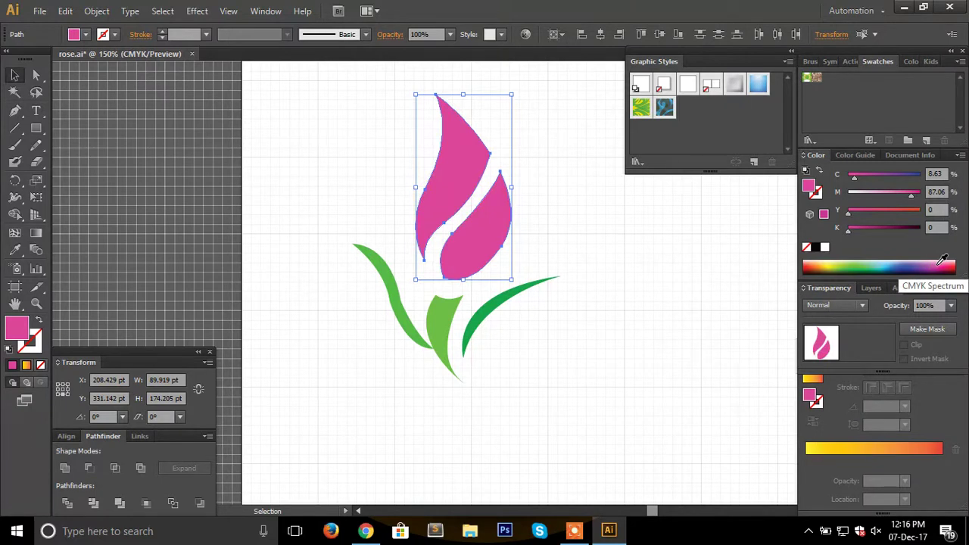
- Inspect the gradient type and preset lists without changes, then select the whole tulip
click(807, 394)
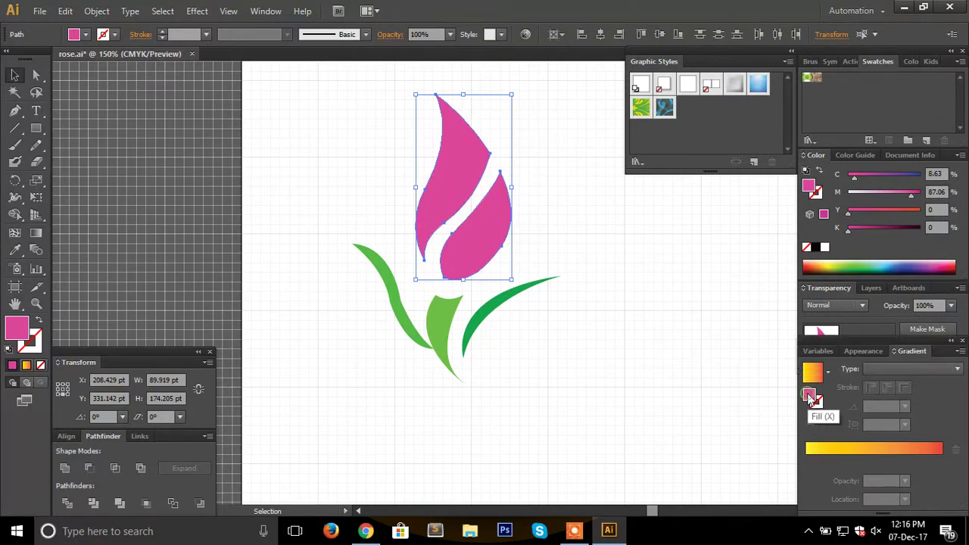
click(909, 369)
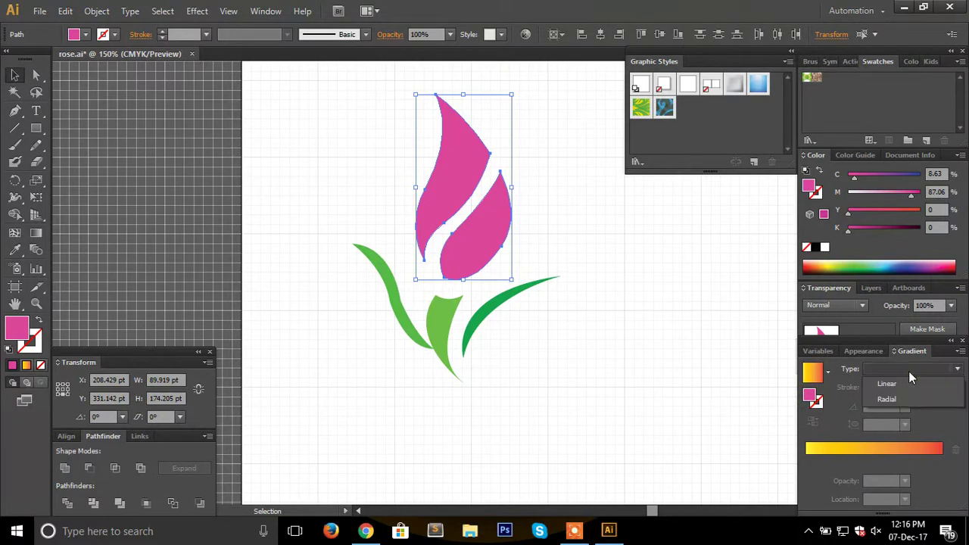
click(770, 401)
click(829, 371)
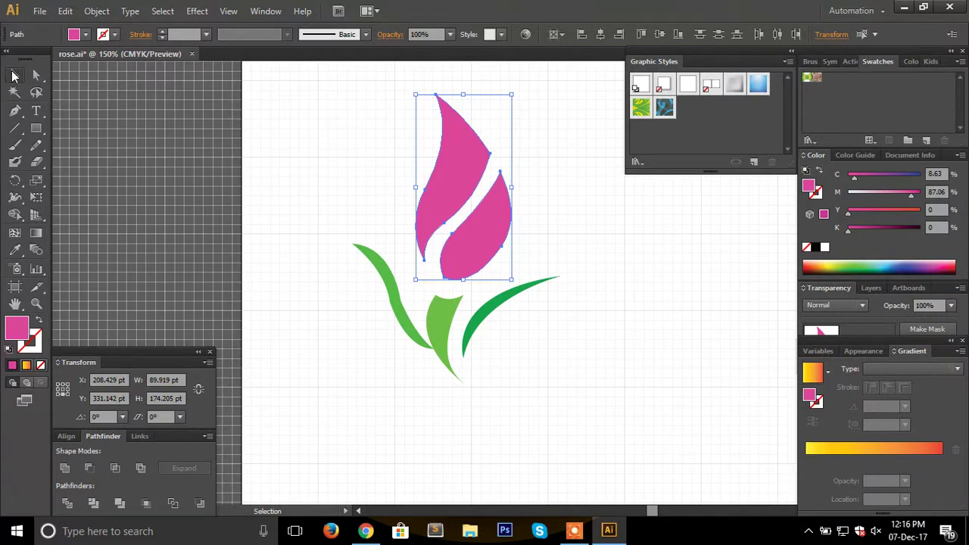
click(254, 157)
drag(327, 107, 547, 367)
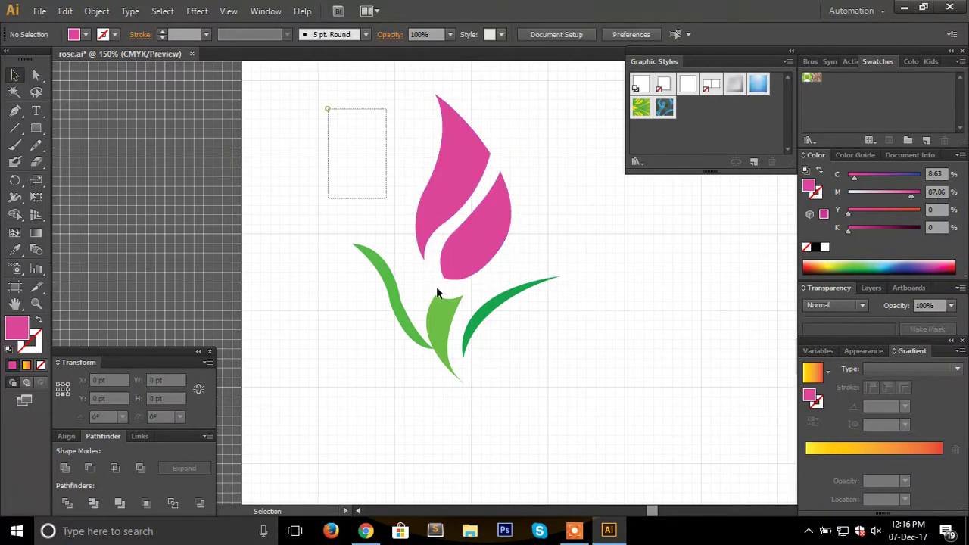
- Bend the taller petal's right-hand corner anchor into a curve with Direct Selection
click(625, 370)
drag(376, 121, 610, 238)
click(610, 237)
click(432, 227)
click(36, 75)
scroll(478, 166, up, 2)
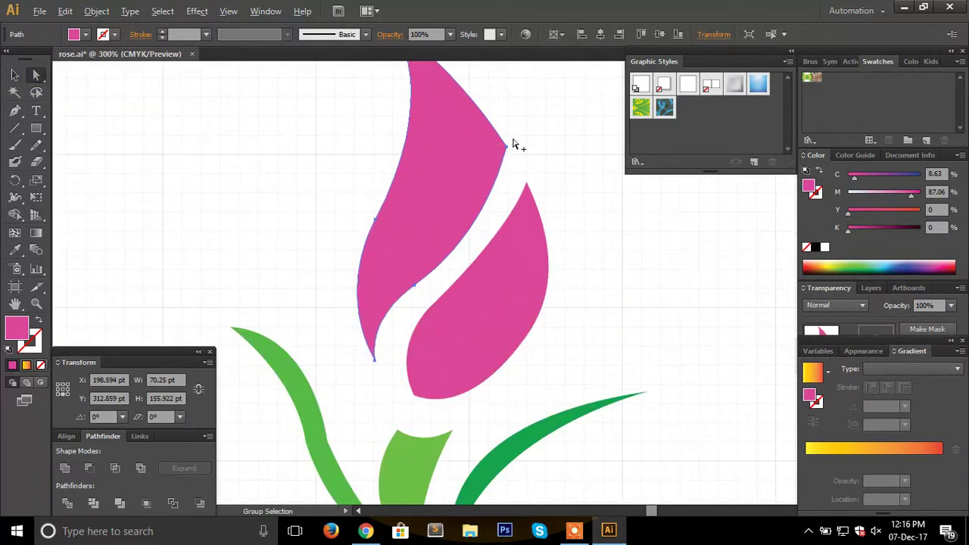
click(506, 146)
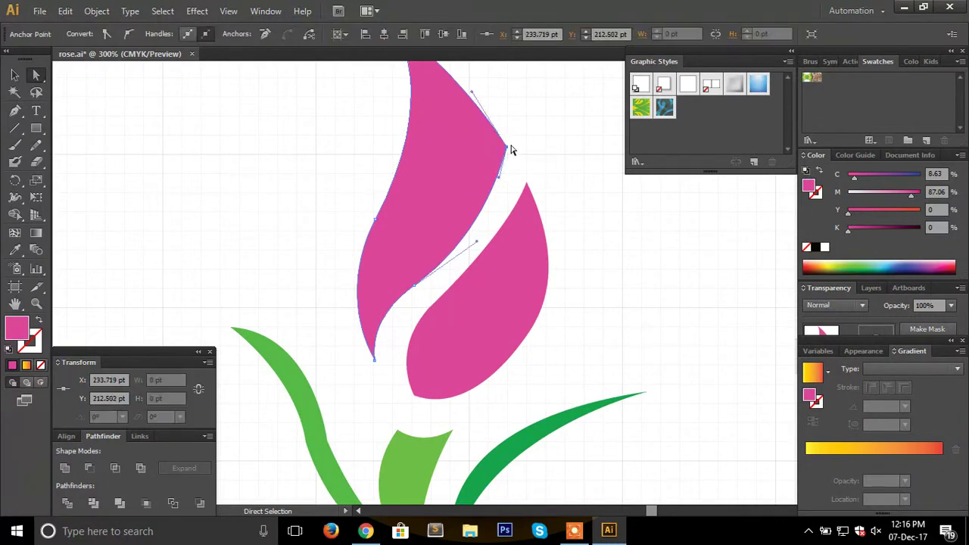
drag(498, 177, 507, 186)
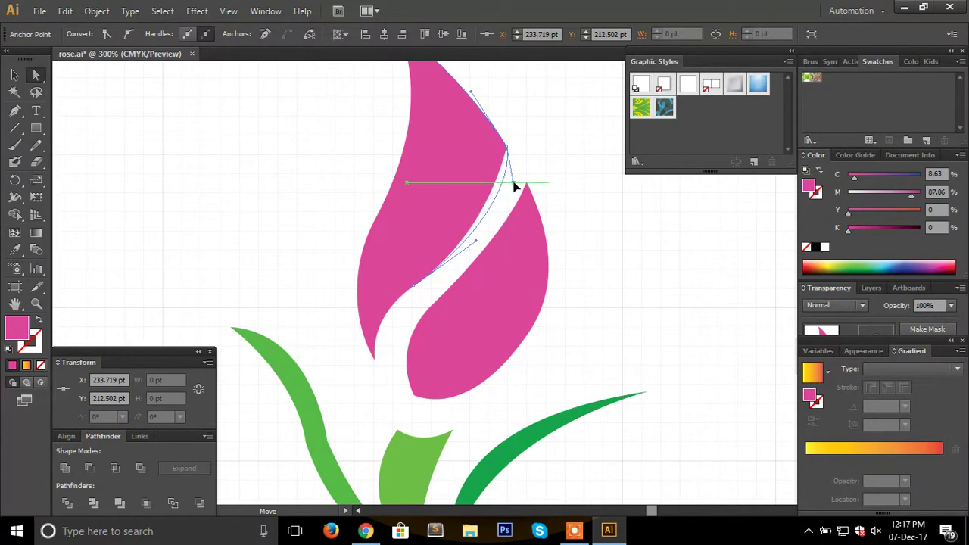
drag(507, 186, 520, 189)
click(557, 184)
- Refine the petal's upper anchor handles so the right edge bows smoothly inward
scroll(575, 212, up, 2)
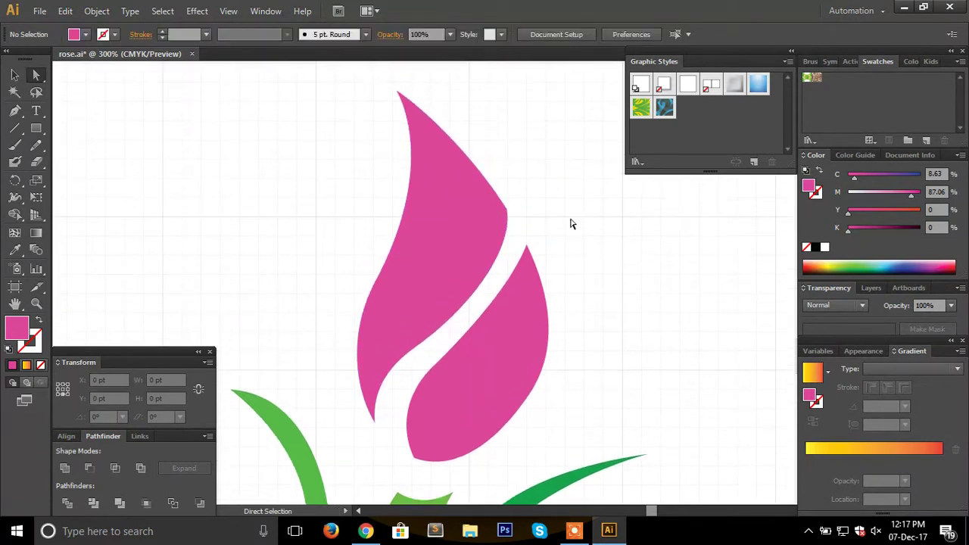
click(502, 214)
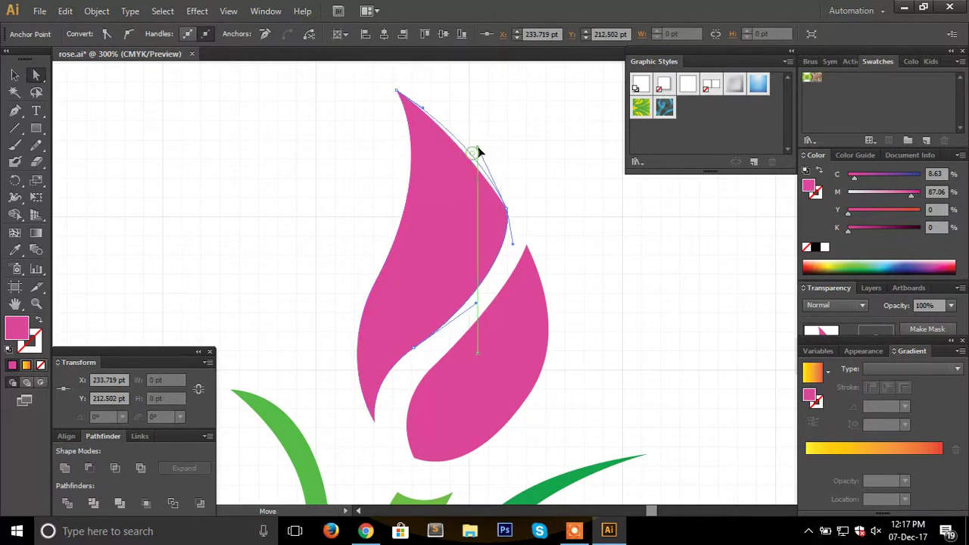
click(525, 156)
scroll(572, 201, down, 1)
scroll(571, 201, down, 2)
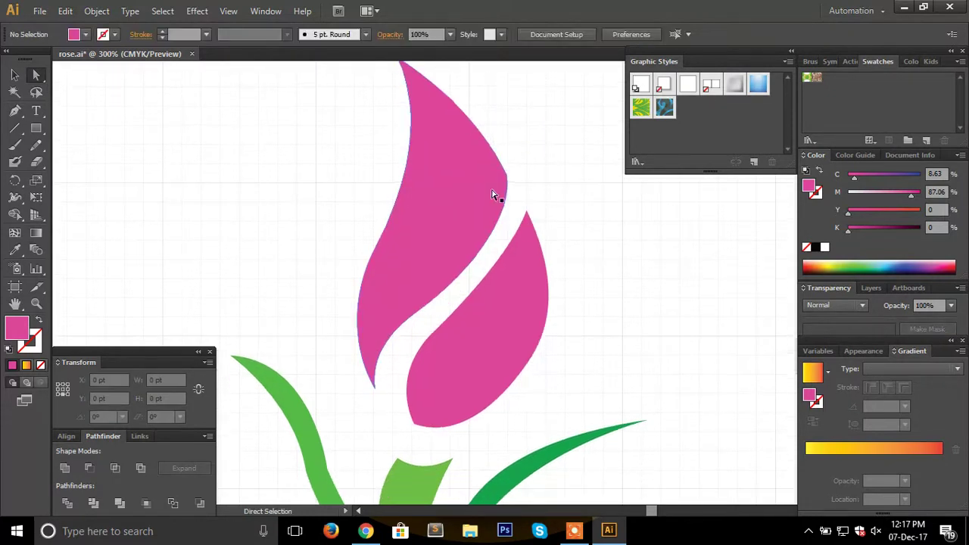
click(489, 184)
mouse_move(541, 149)
mouse_down()
mouse_move(504, 202)
mouse_move(499, 166)
mouse_up()
click(558, 201)
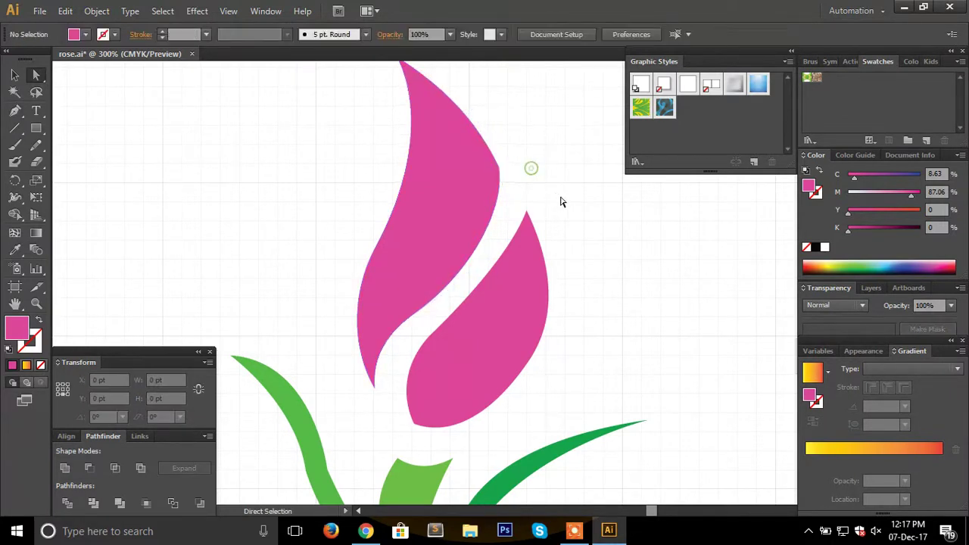
scroll(570, 212, down, 2)
scroll(615, 330, up, 2)
- Scroll out to the full tulip, pick the Pen tool, and minimise Illustrator to the desktop
scroll(582, 307, down, 2)
scroll(583, 306, down, 1)
scroll(585, 310, down, 2)
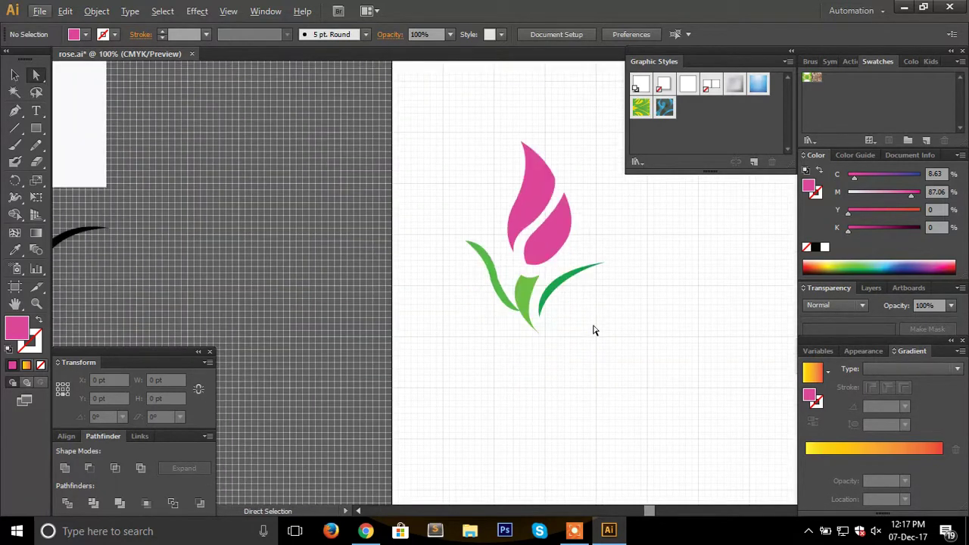
scroll(592, 331, right, 2)
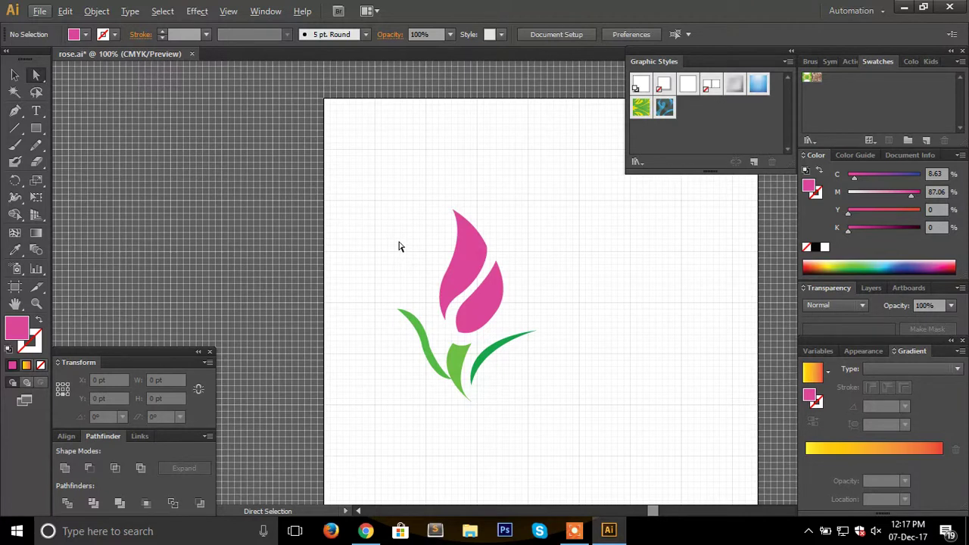
click(15, 110)
scroll(587, 324, right, 2)
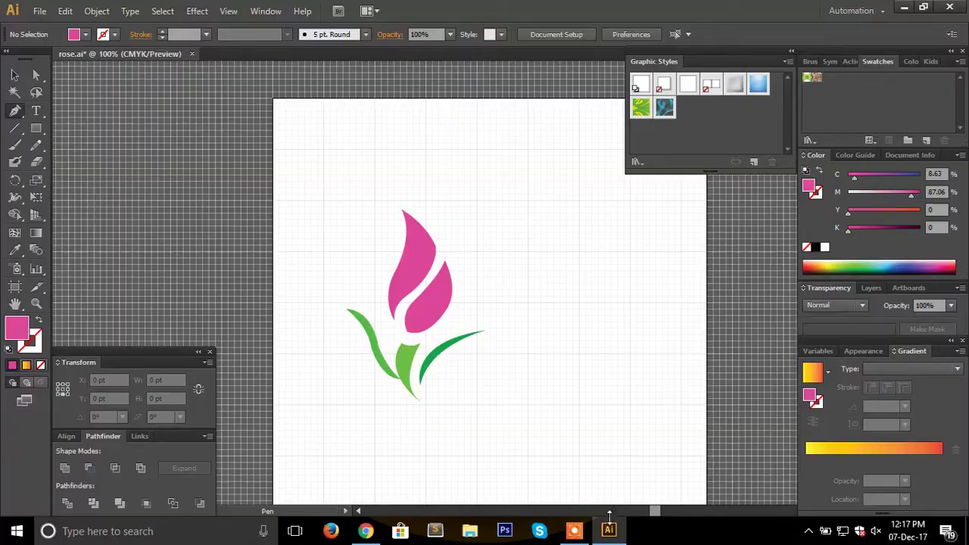
click(606, 531)
click(574, 530)
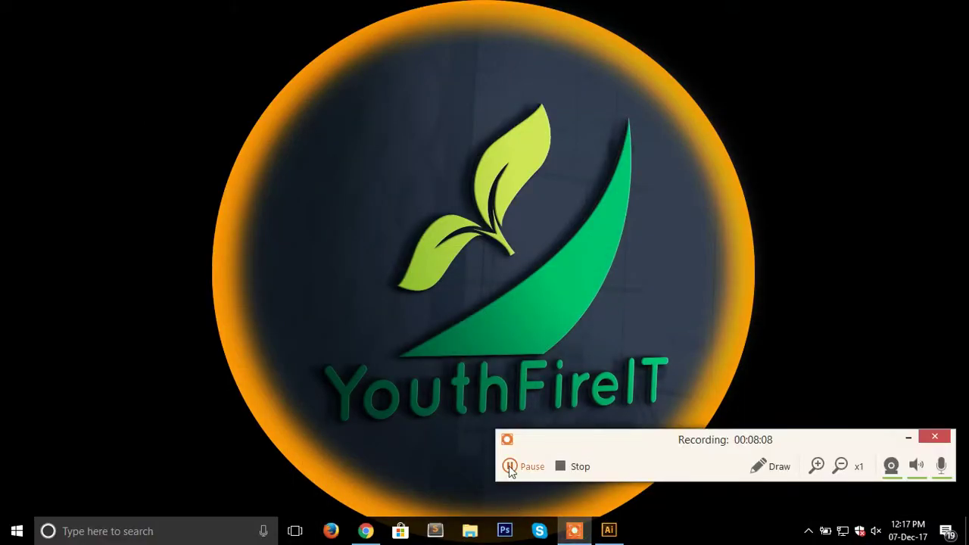